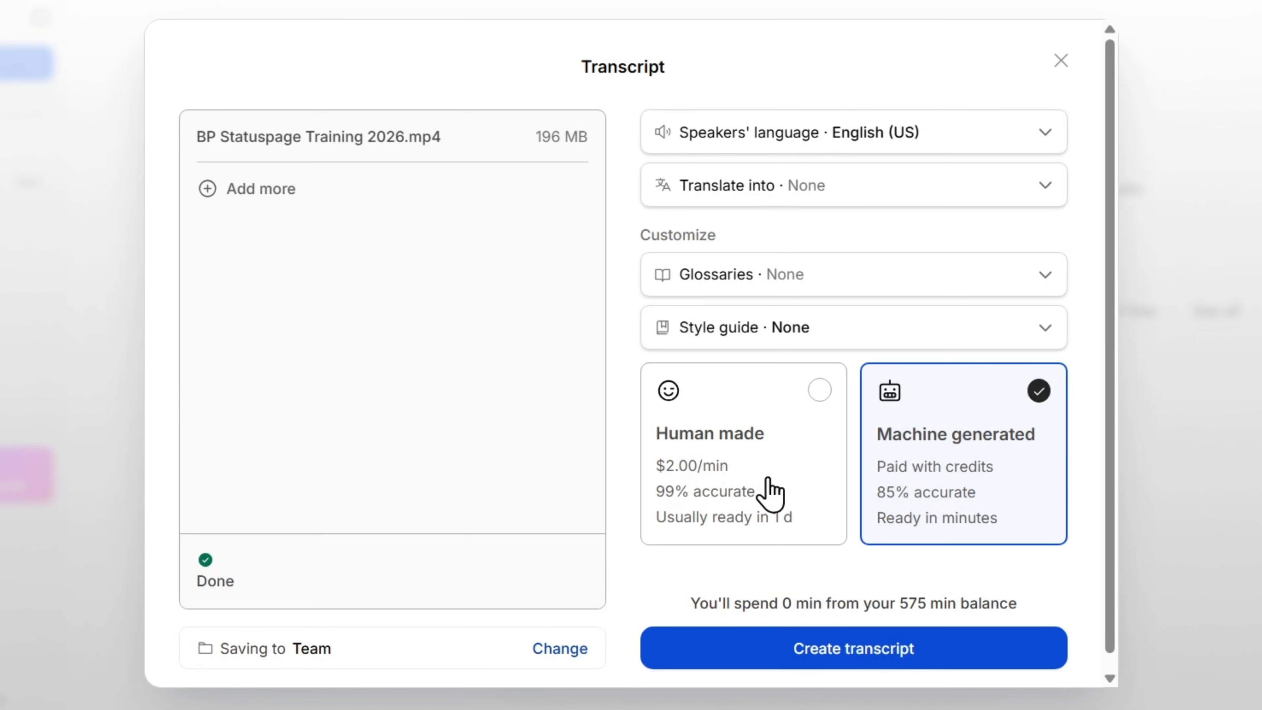
Create a machine-generated transcript of BP Statuspage Training 2026.mp4 with English (US) as the speakers' language.
left_click(801, 417)
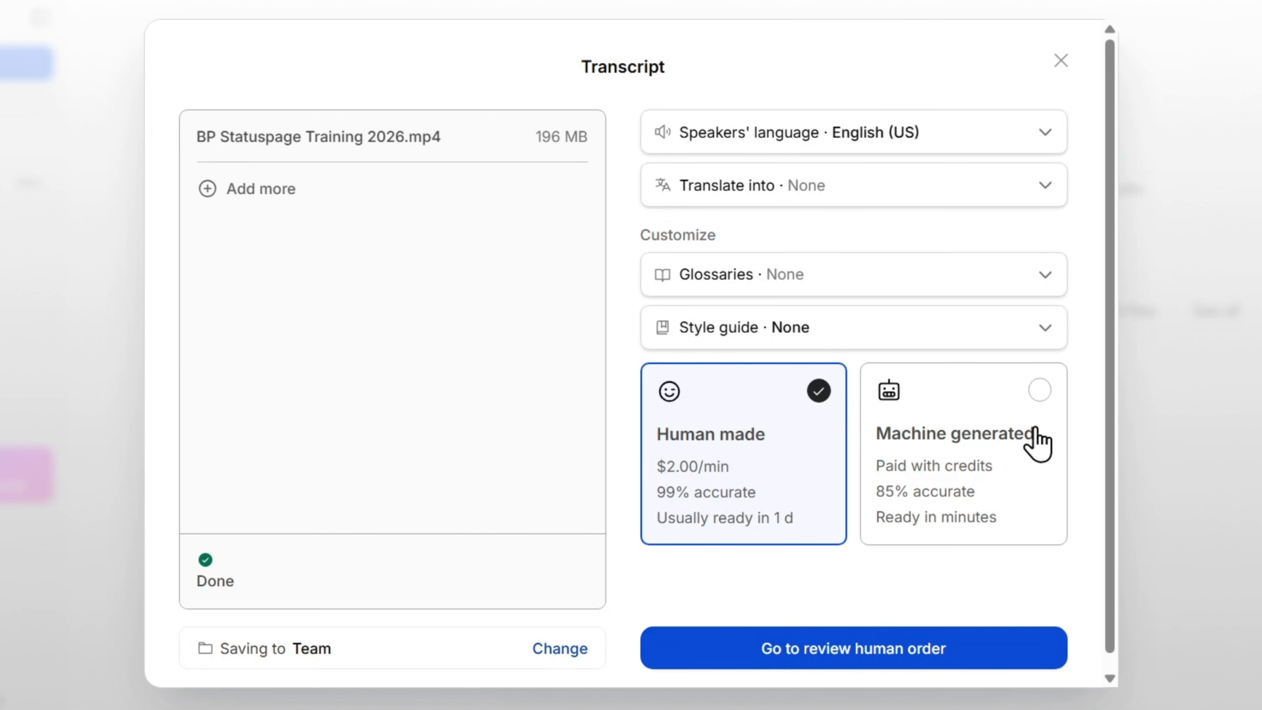
left_click(1038, 392)
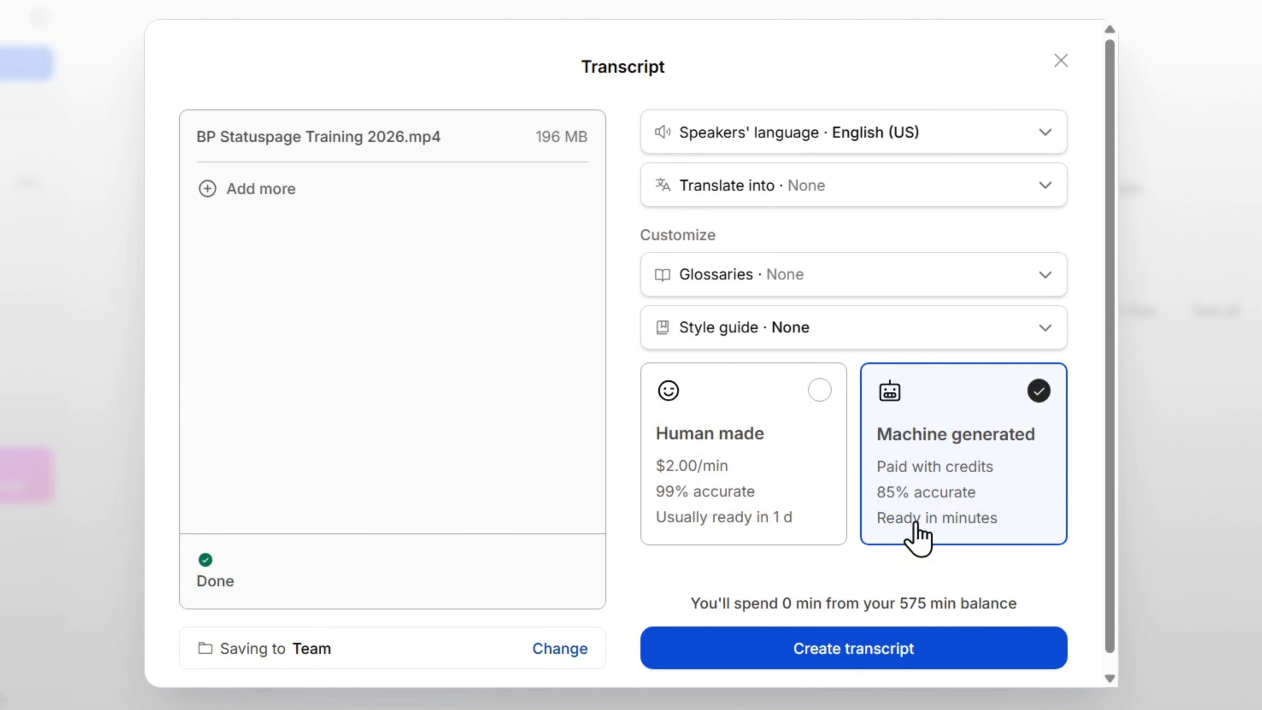
scroll(918, 485, "down", 1)
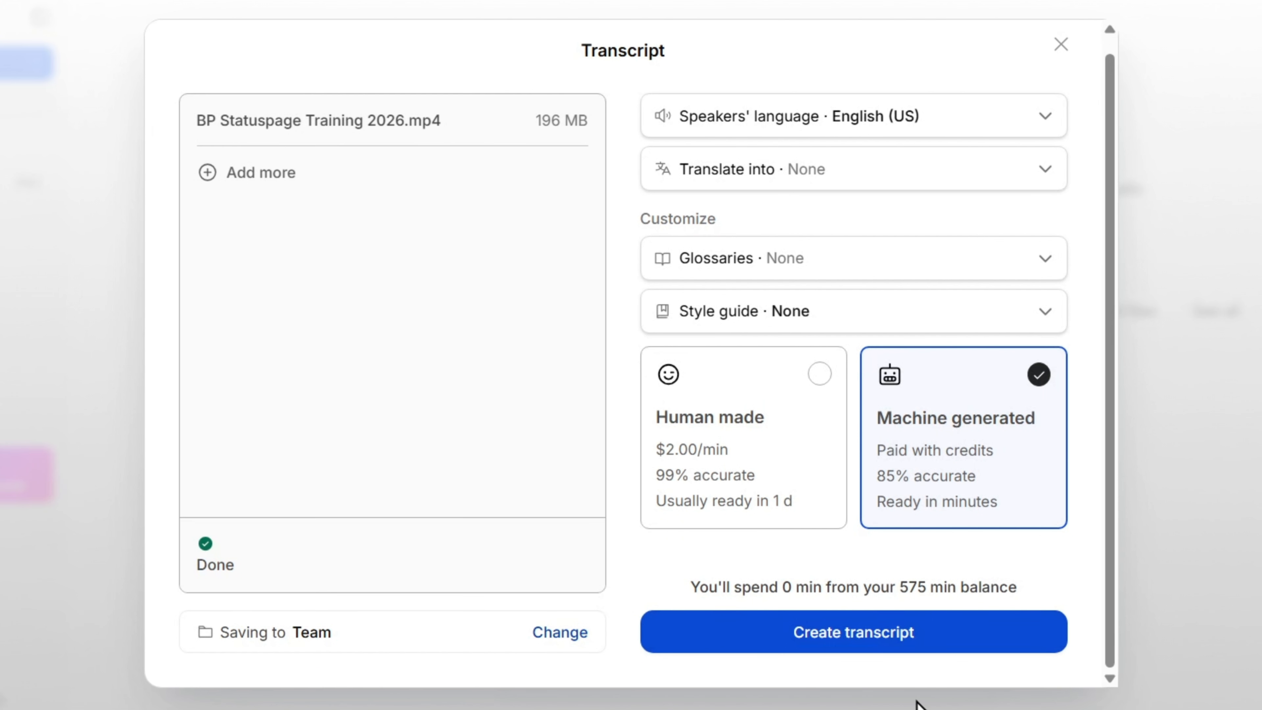
left_click(862, 639)
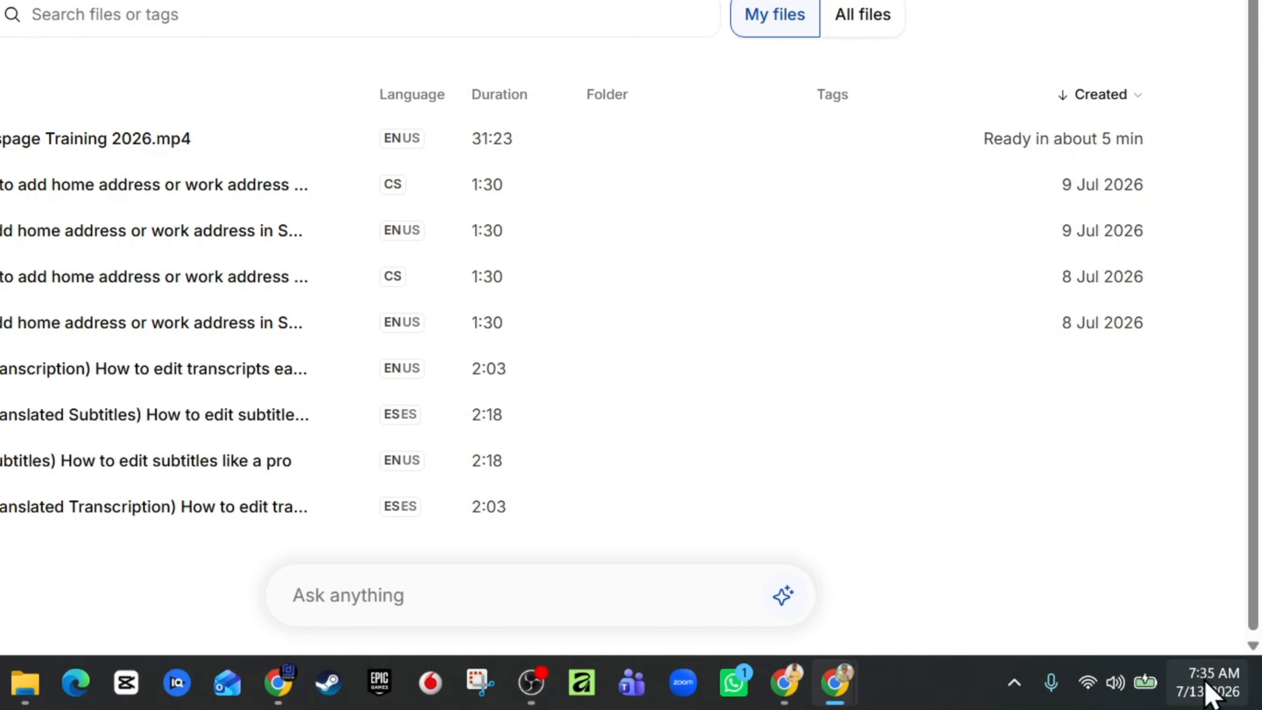
mouse_move(1206, 684)
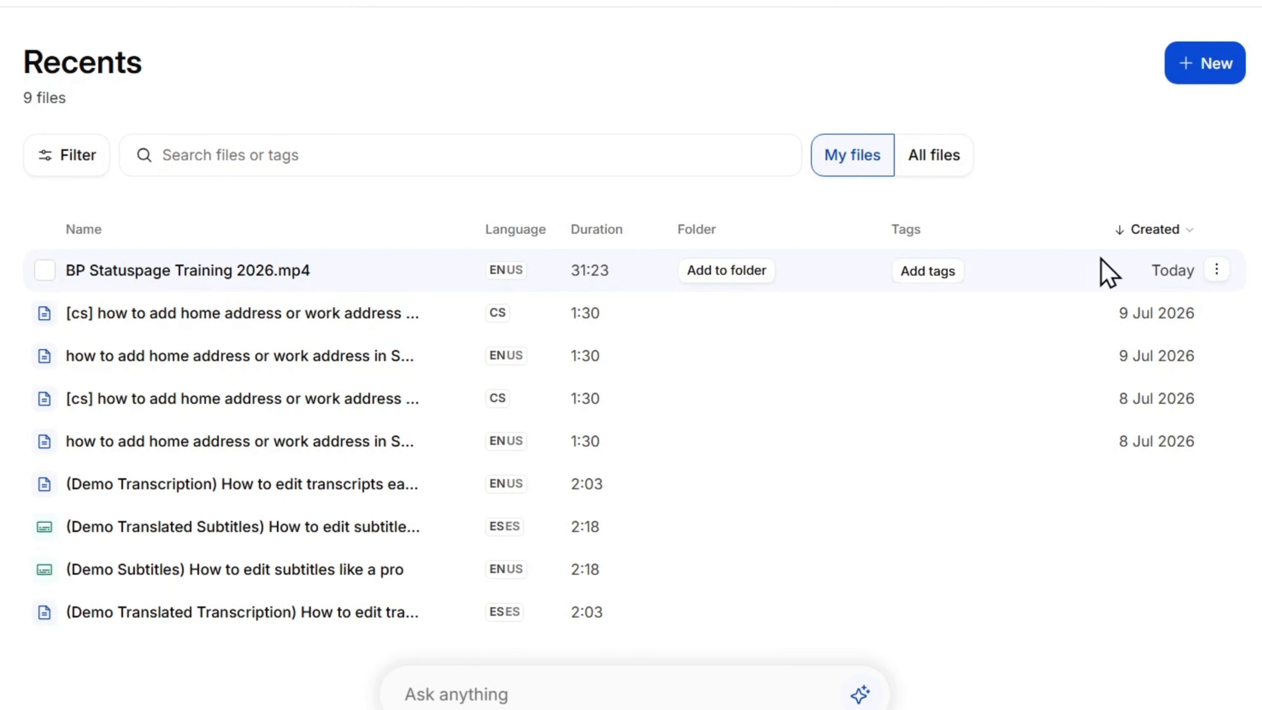
Open the finished BP Statuspage Training 2026.mp4 transcript and briefly play its recording from the start.
left_click(1218, 274)
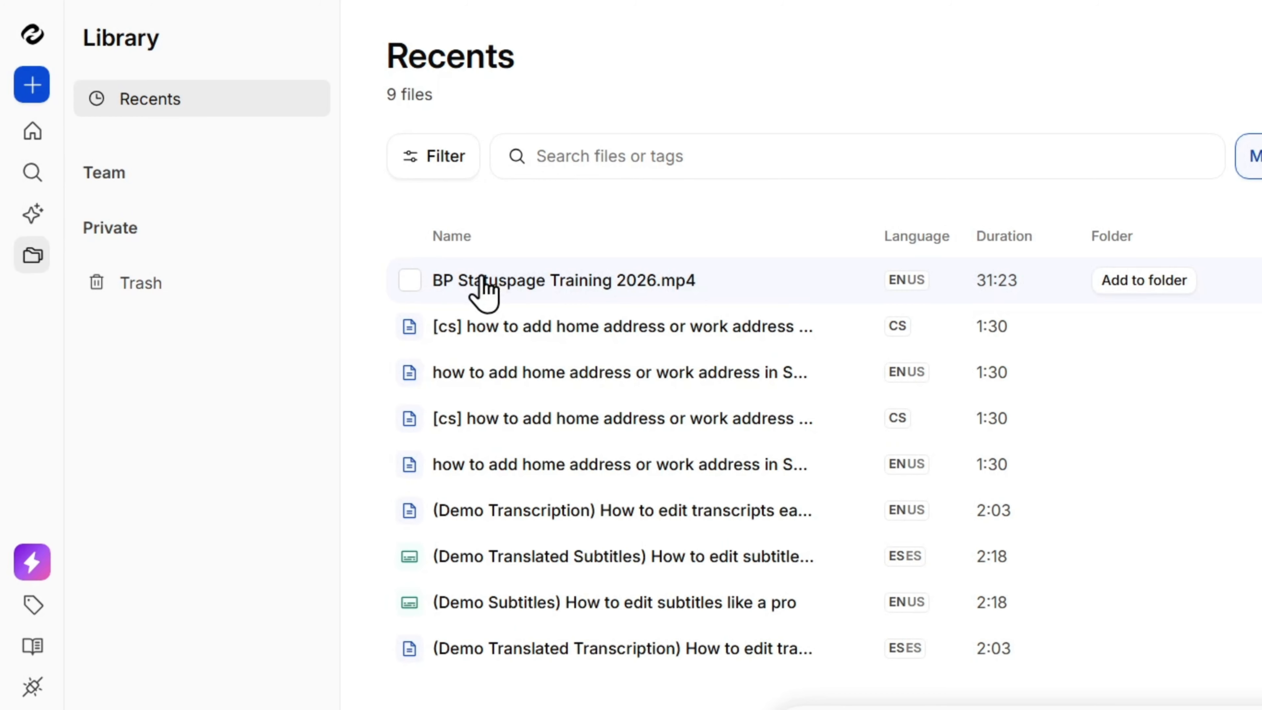
left_click(457, 291)
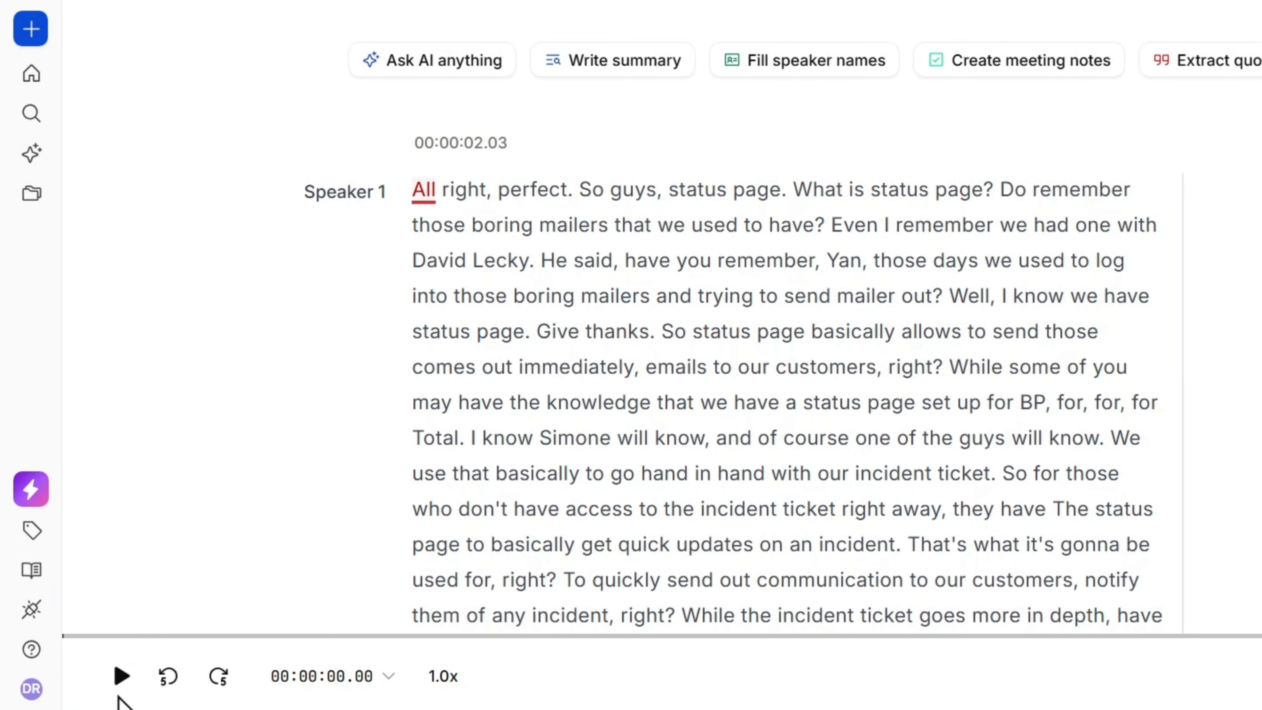
left_click(121, 677)
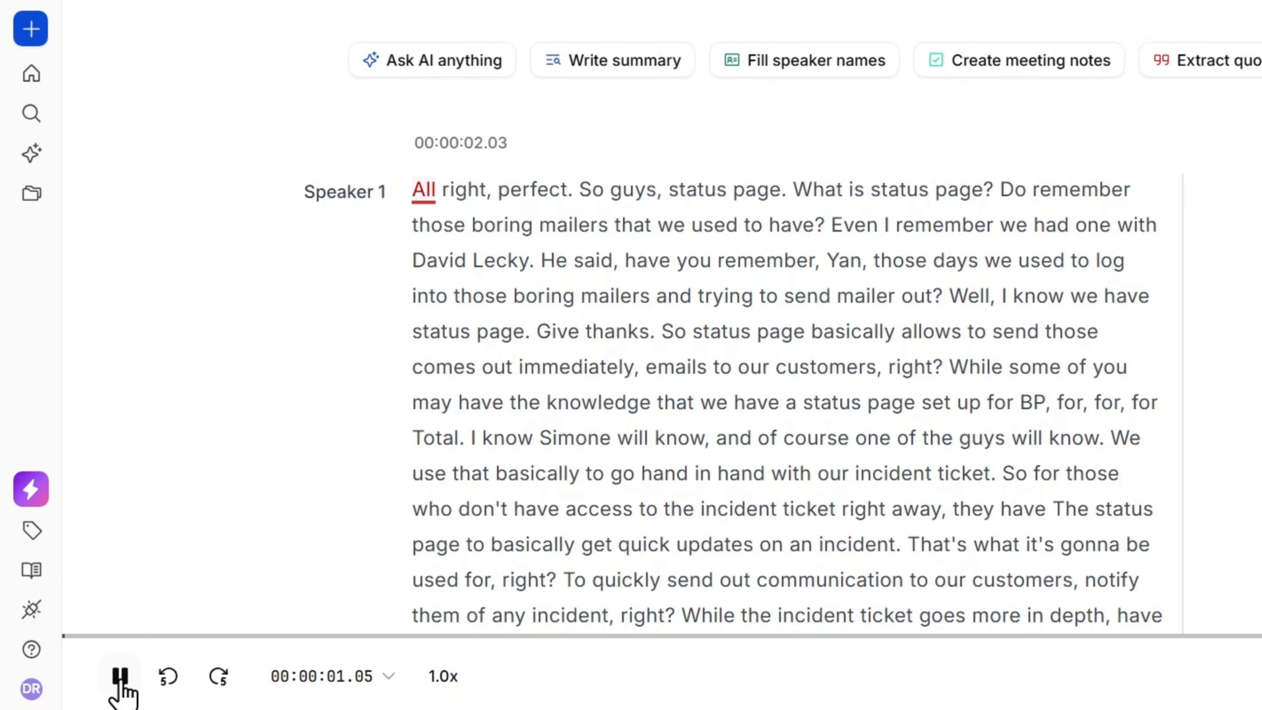
left_click(121, 677)
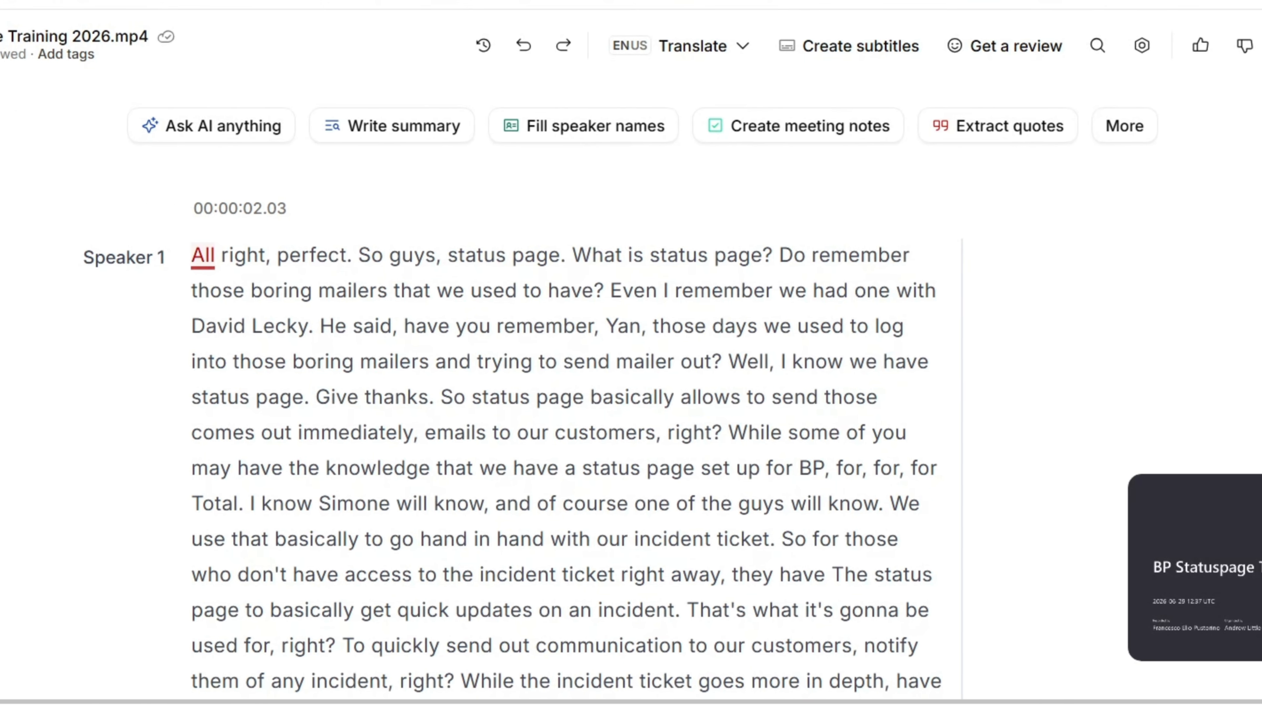
Examine the transcript's text, timestamps and speaker labels through to the end, and jump playback to a later point in the recording.
scroll(566, 398, "down", 10)
scroll(566, 398, "down", 20)
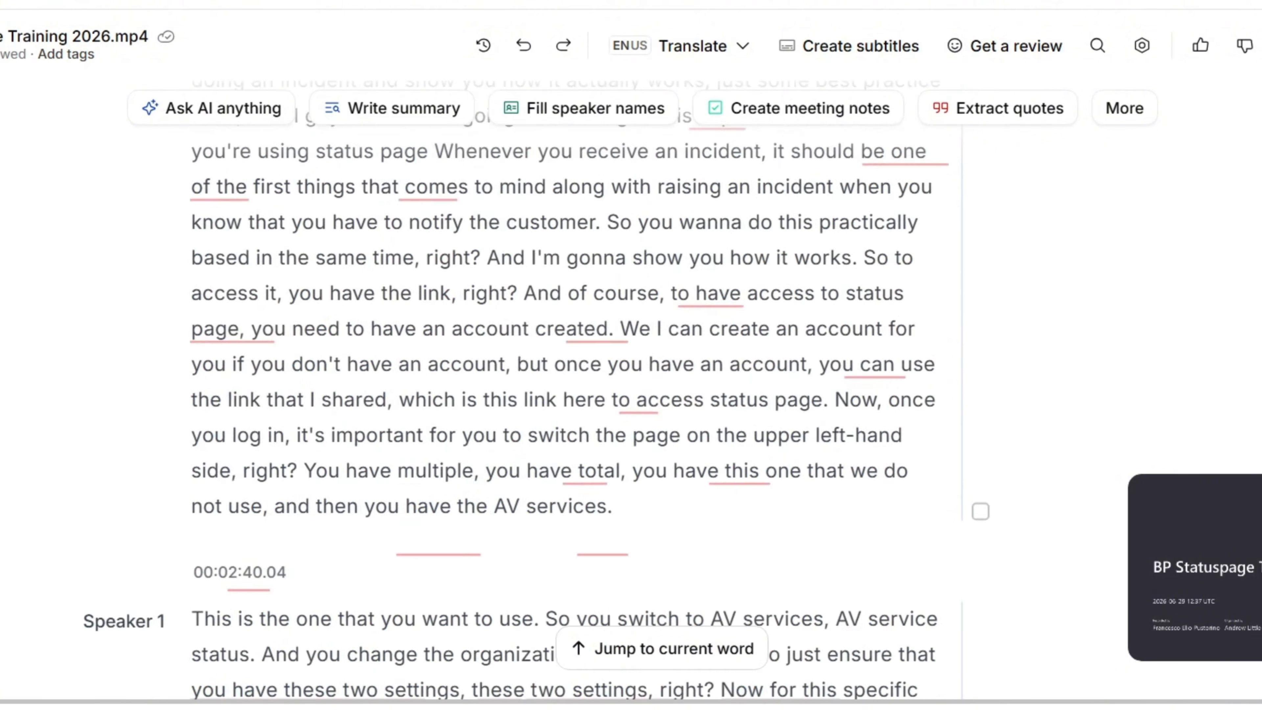
scroll(566, 397, "down", 20)
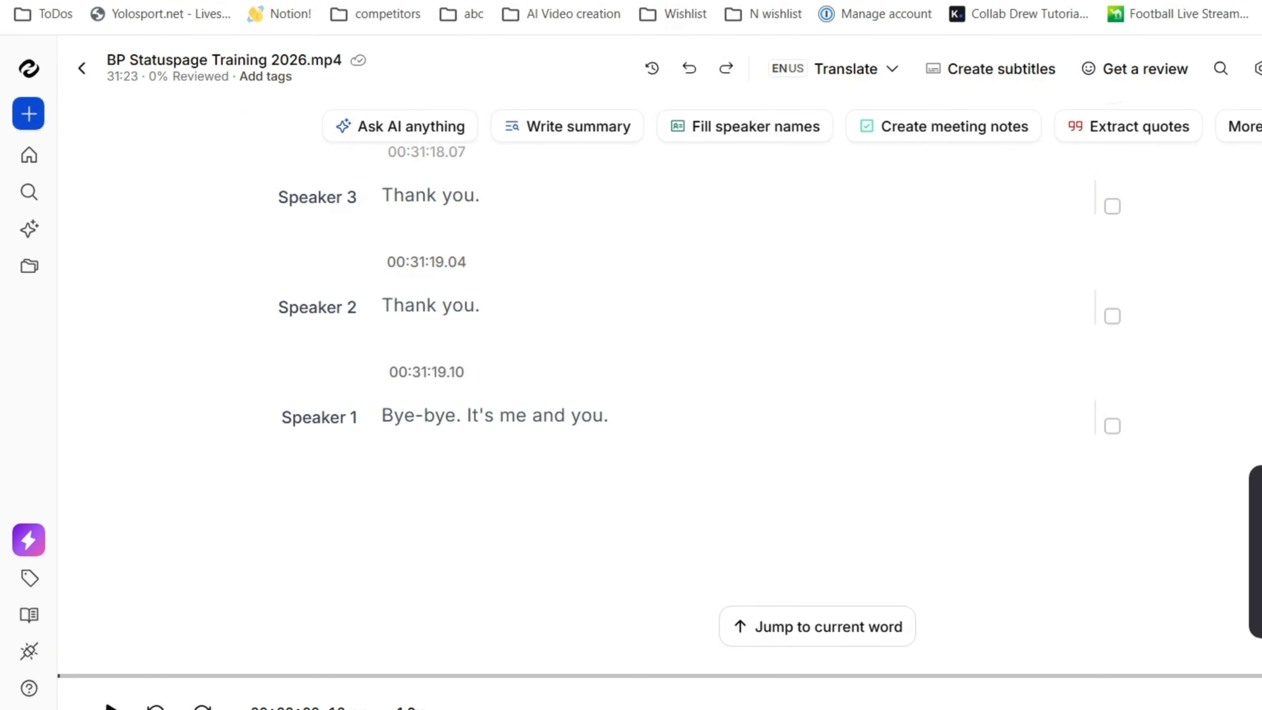
scroll(695, 348, "up", 20)
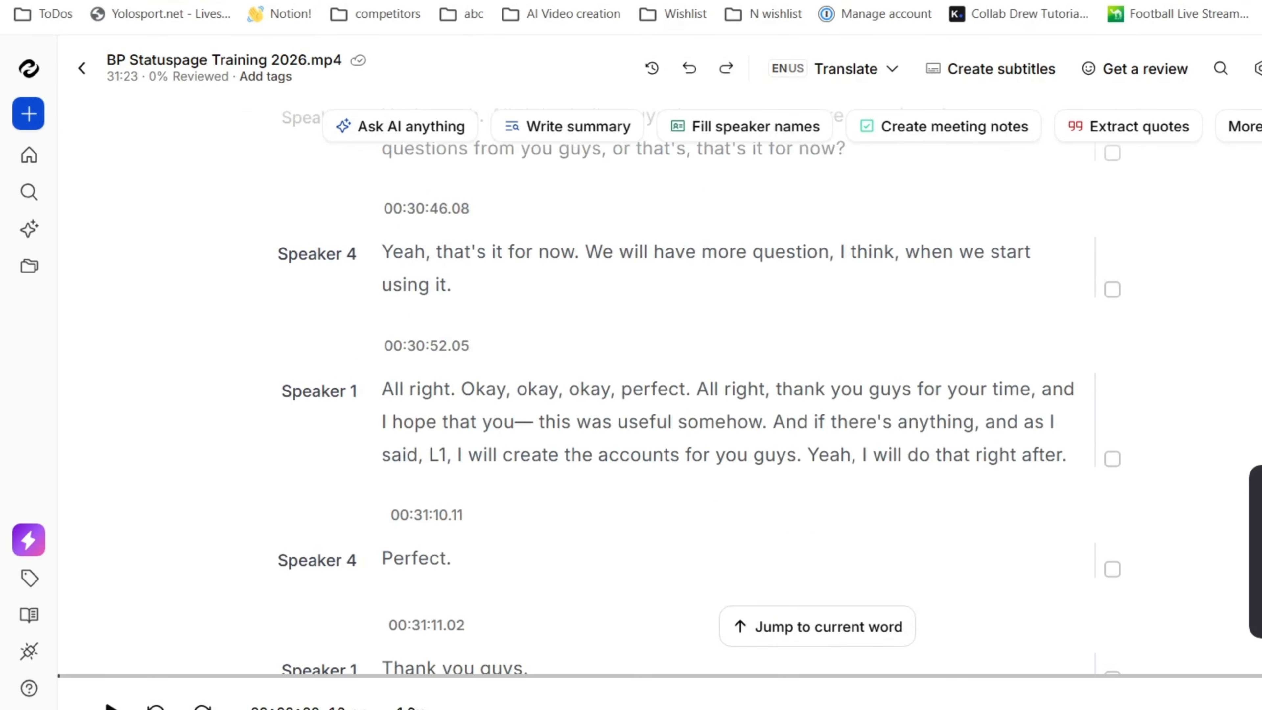
scroll(696, 348, "up", 15)
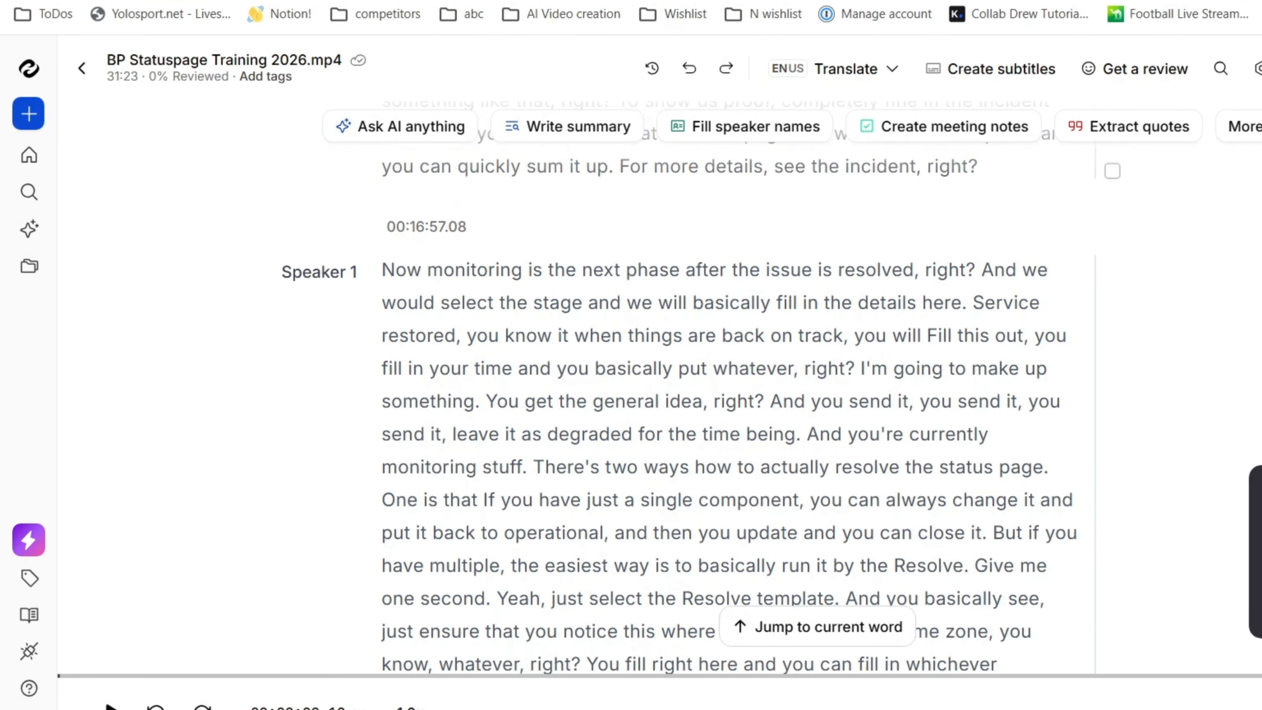
left_click(527, 675)
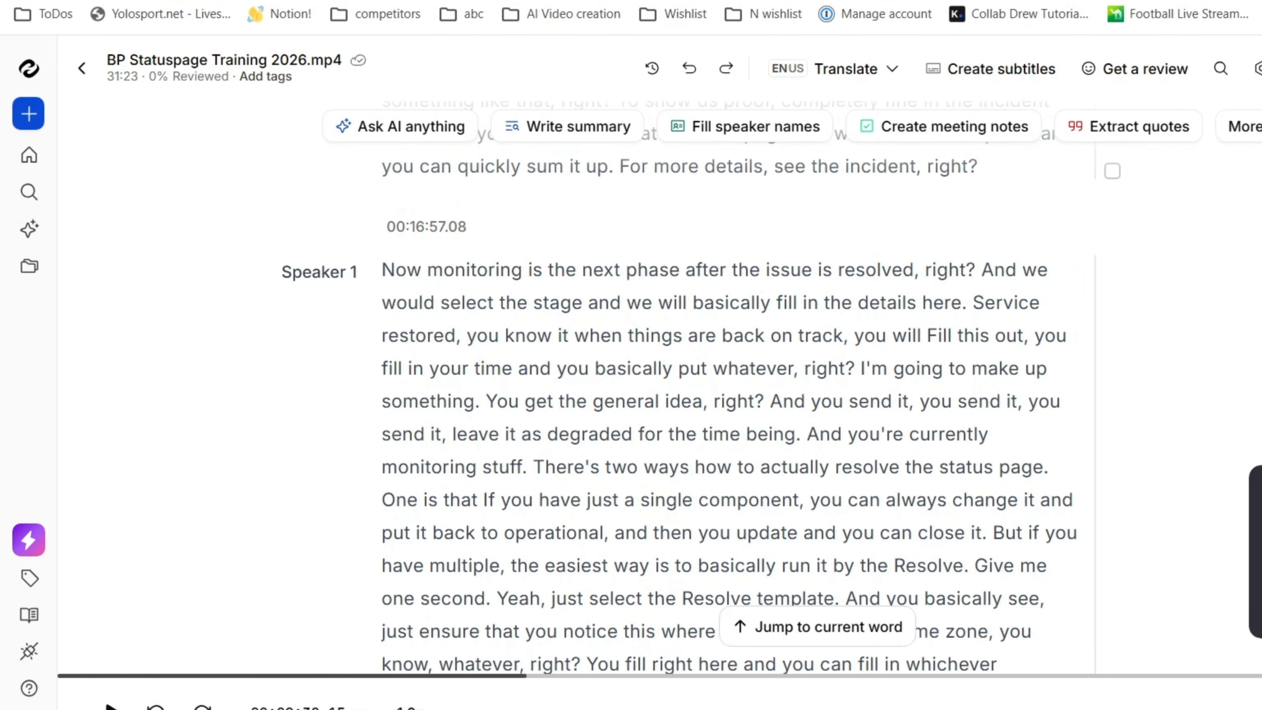
scroll(734, 185, "up", 20)
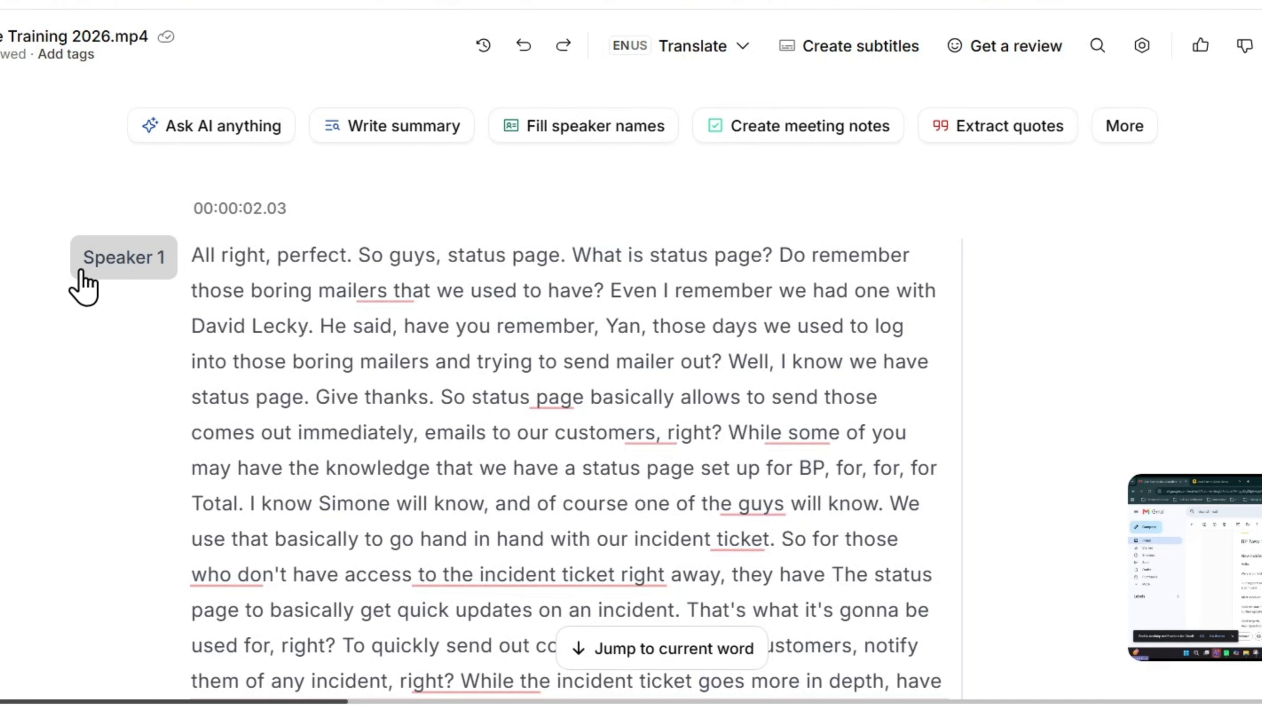
scroll(108, 425, "down", 10)
scroll(109, 422, "up", 10)
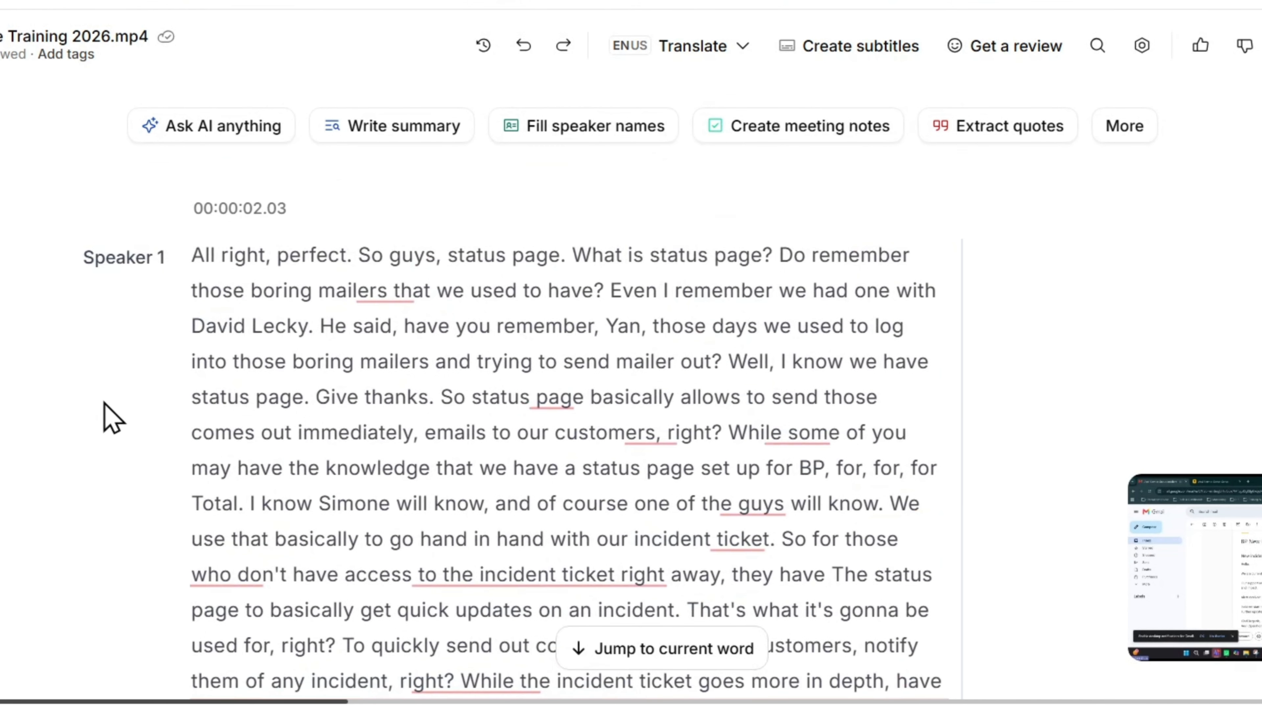
Rename Speaker 1 to the speaker's first name for all matching speakers in the transcript.
left_click(132, 261)
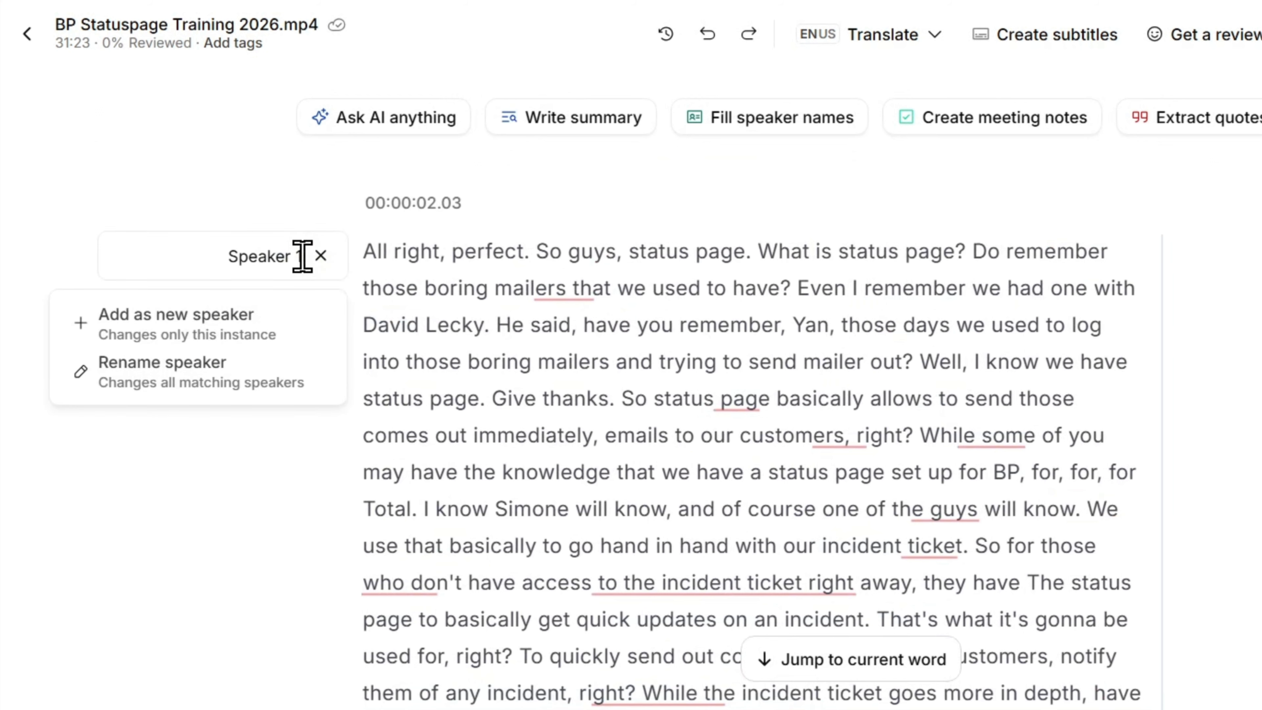
left_click_drag(302, 255, 226, 255)
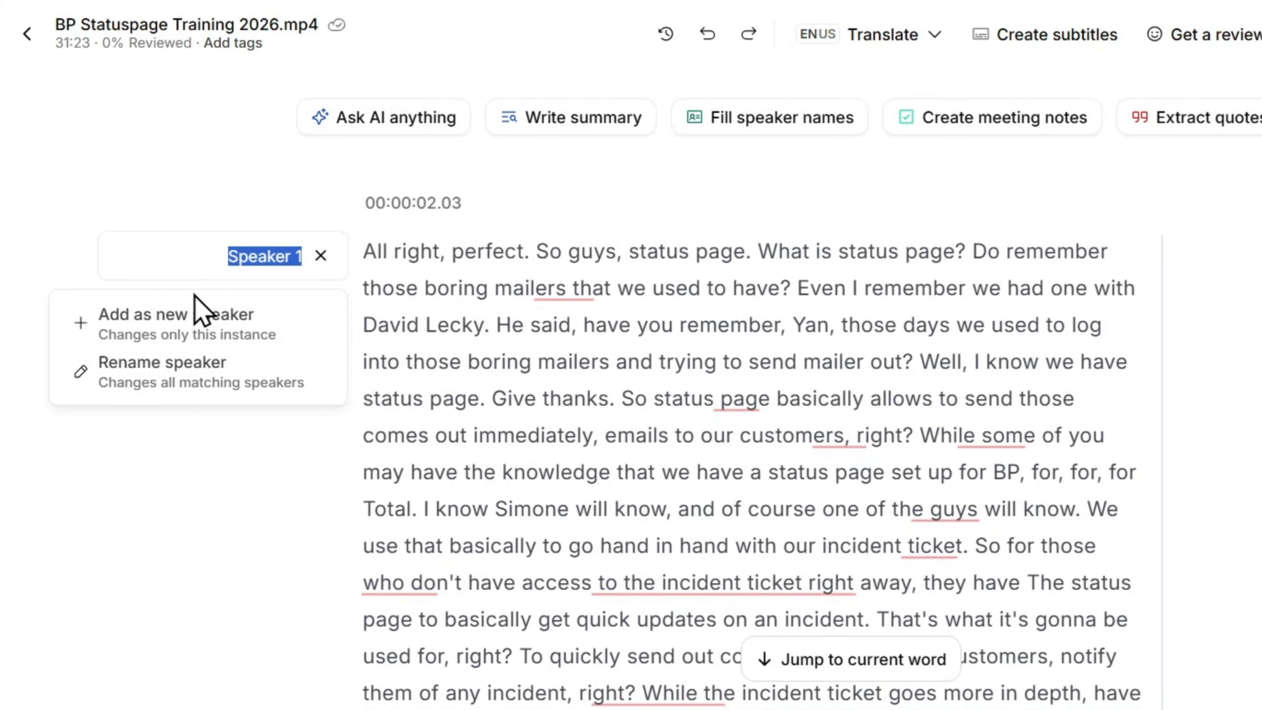
type("Andrew")
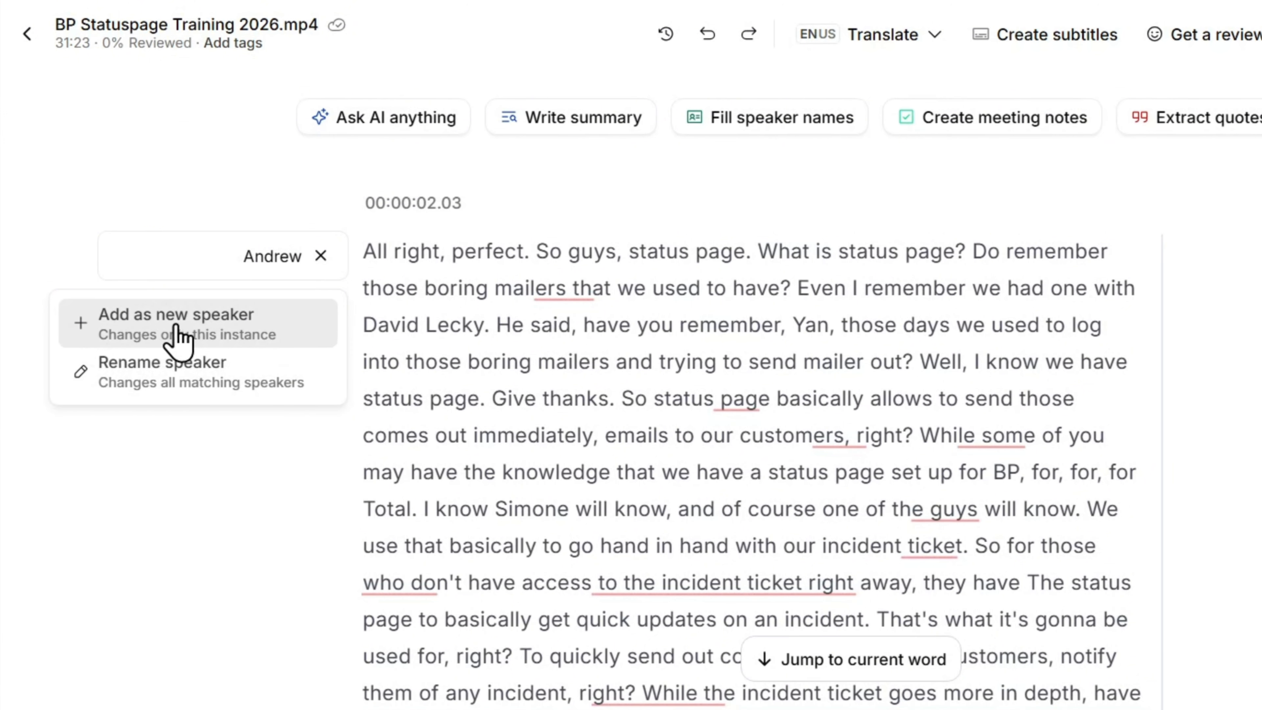
left_click(193, 396)
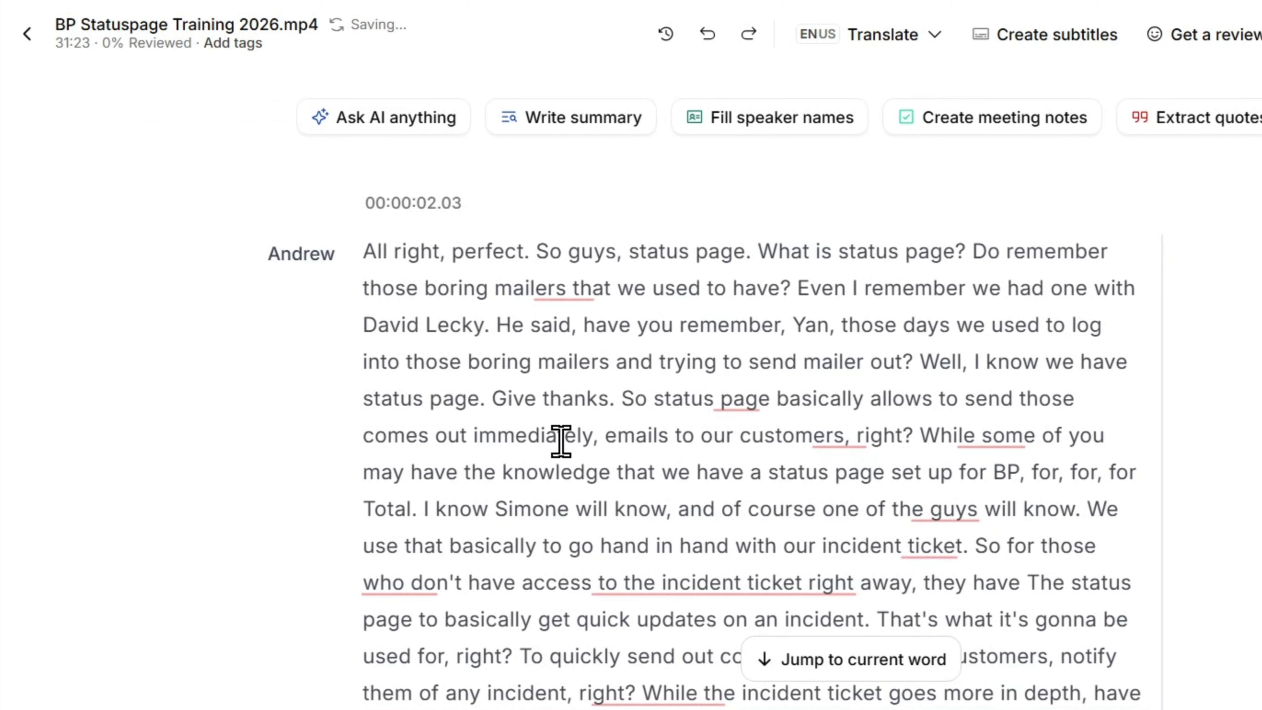
Examine the renamed speaker's labels and the correction suggestions for underlined words across the transcript's opening sections.
scroll(561, 442, "down", 10)
scroll(557, 412, "down", 5)
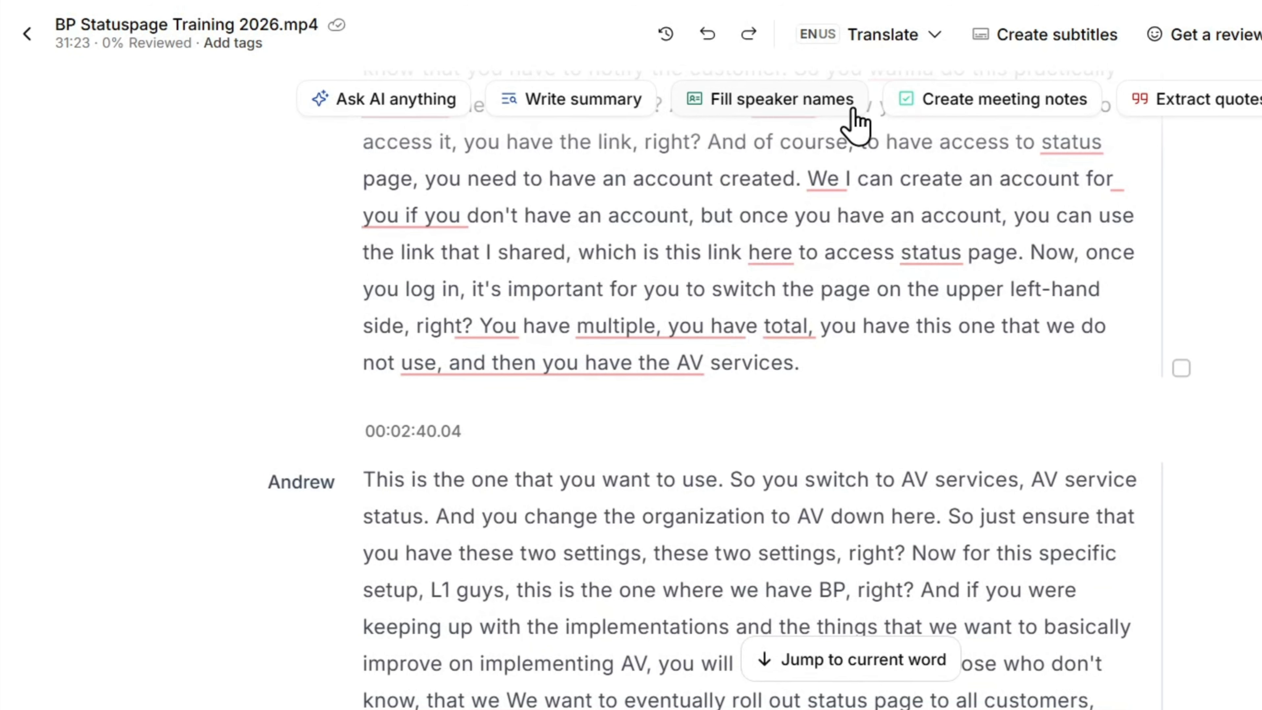
mouse_move(758, 107)
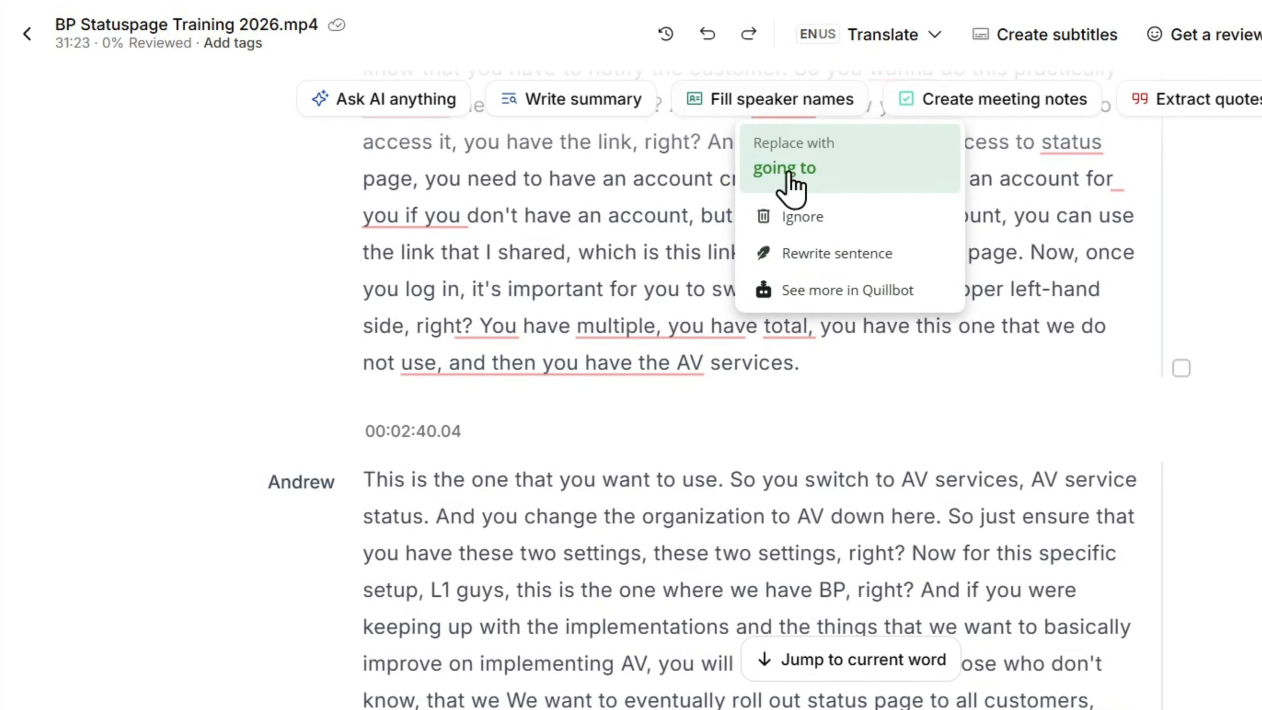
scroll(144, 477, "up", 20)
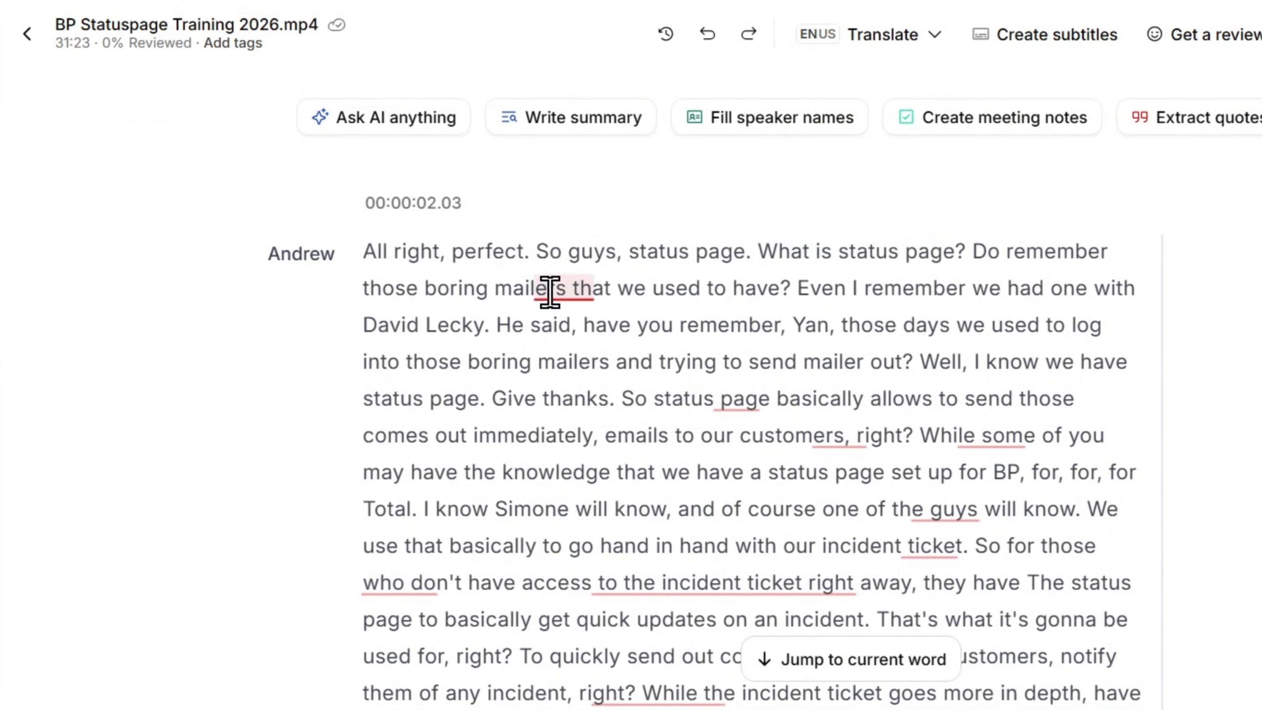
scroll(611, 375, "down", 10)
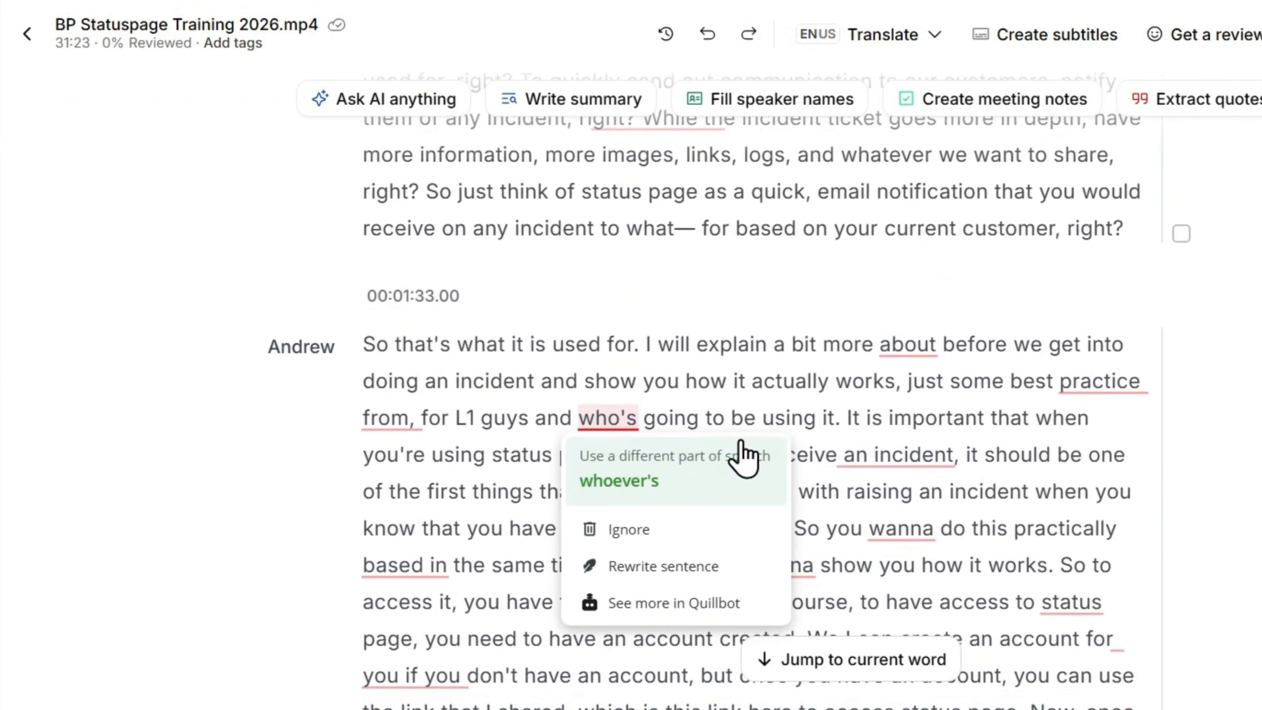
mouse_move(908, 462)
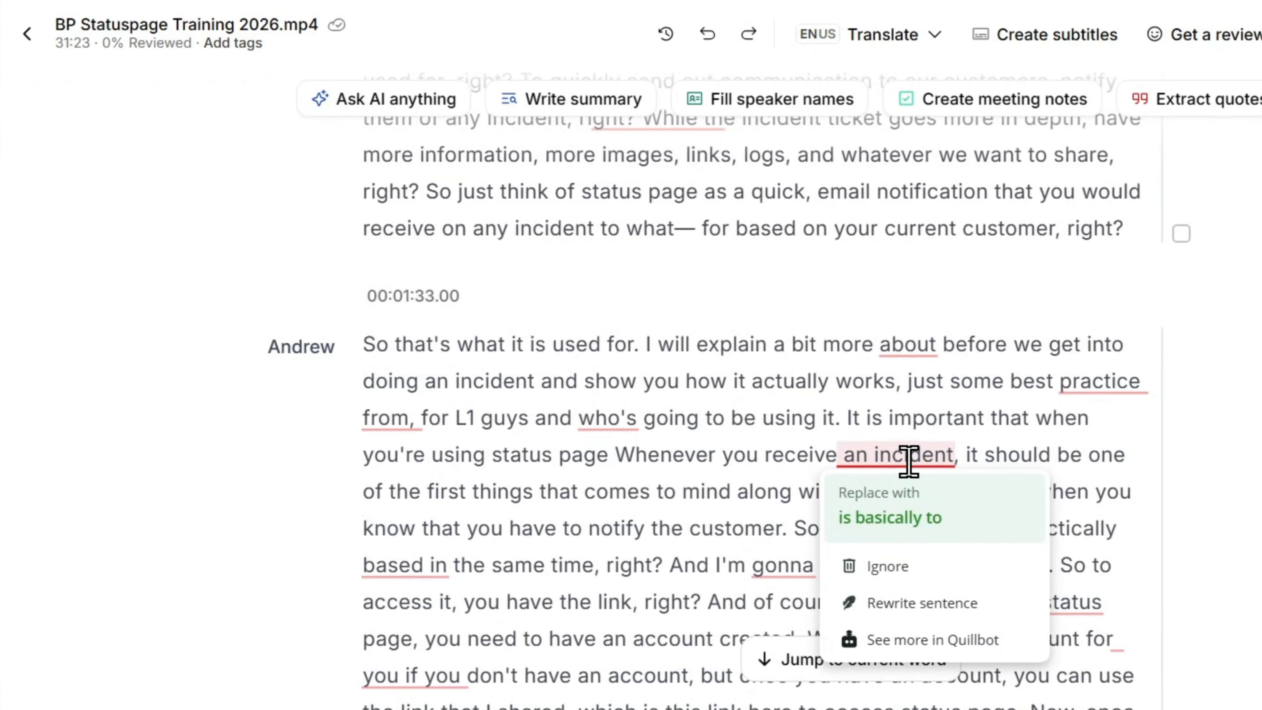
scroll(690, 333, "up", 5)
scroll(712, 324, "up", 4)
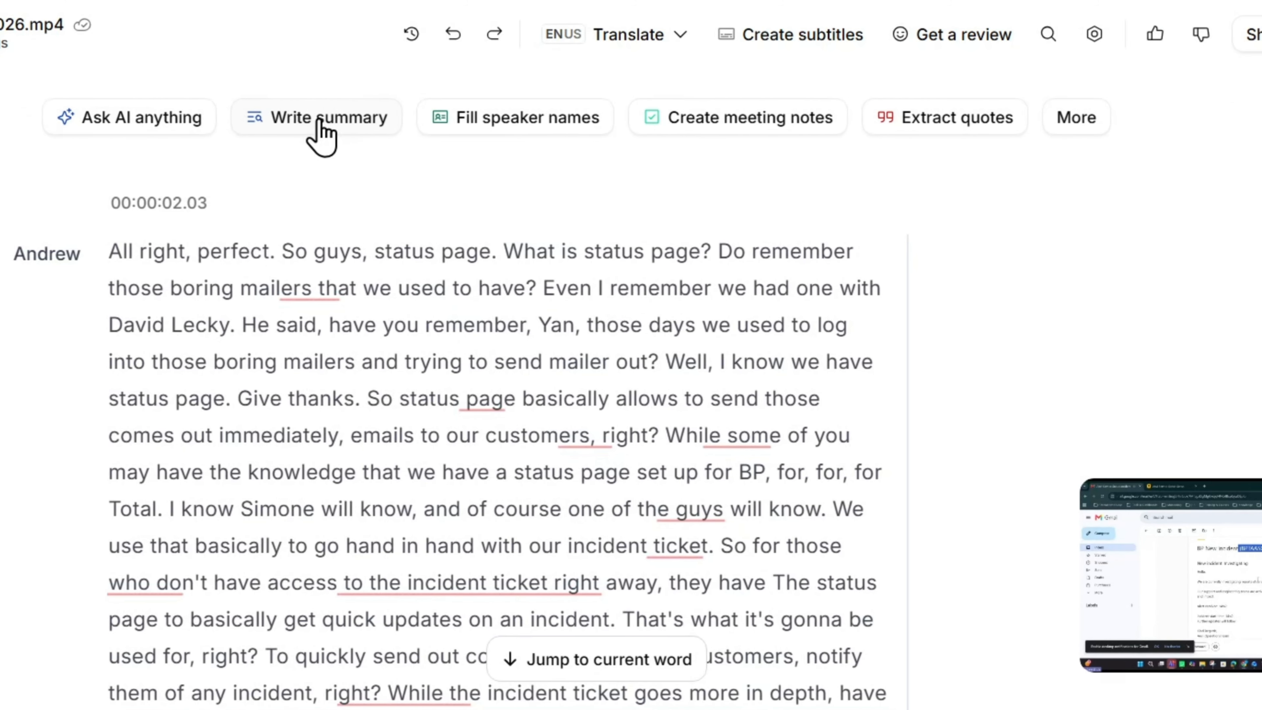
Generate a concise AI summary of the transcript and read through all of its sections.
left_click(576, 134)
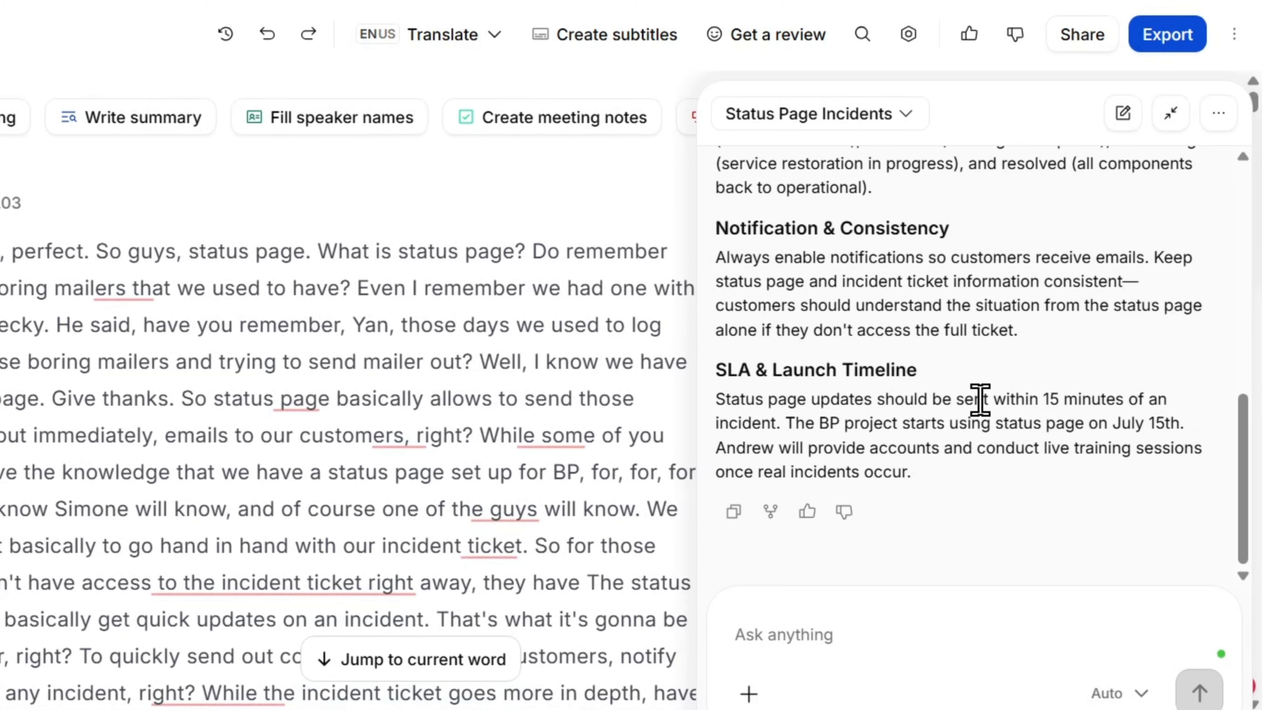
scroll(980, 399, "up", 10)
scroll(916, 375, "down", 2)
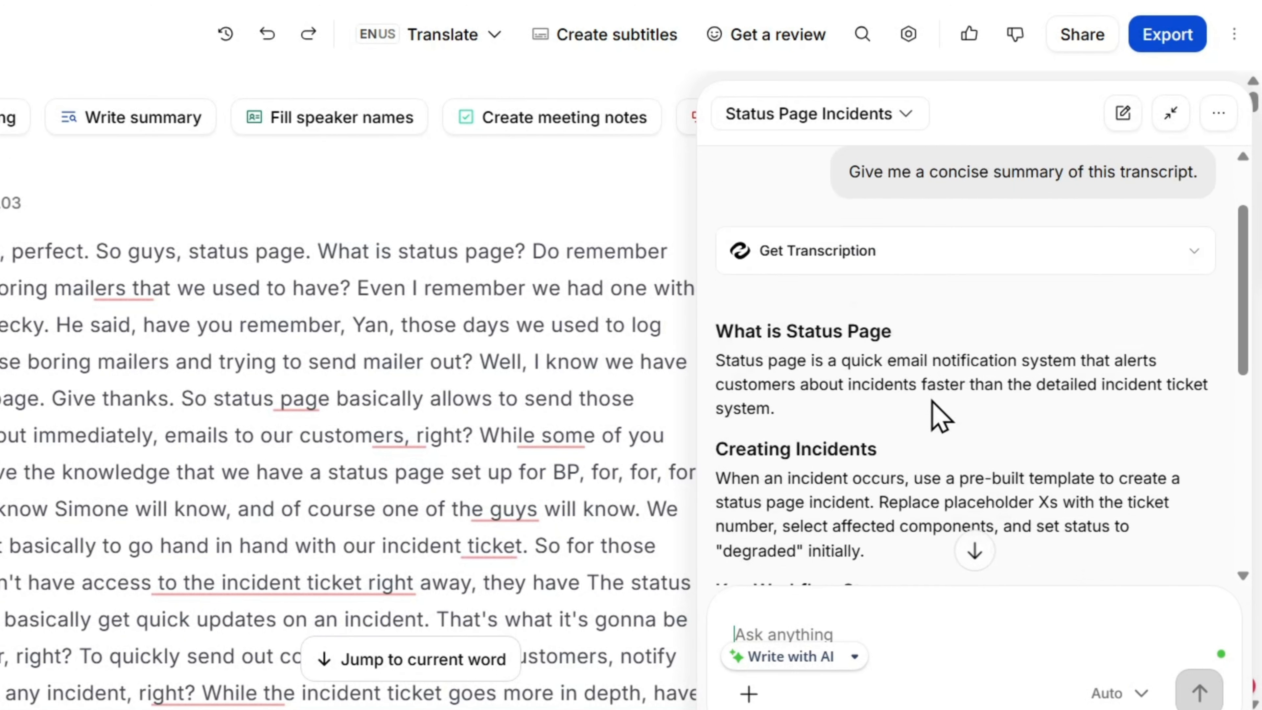
scroll(907, 366, "up", 2)
scroll(910, 367, "down", 5)
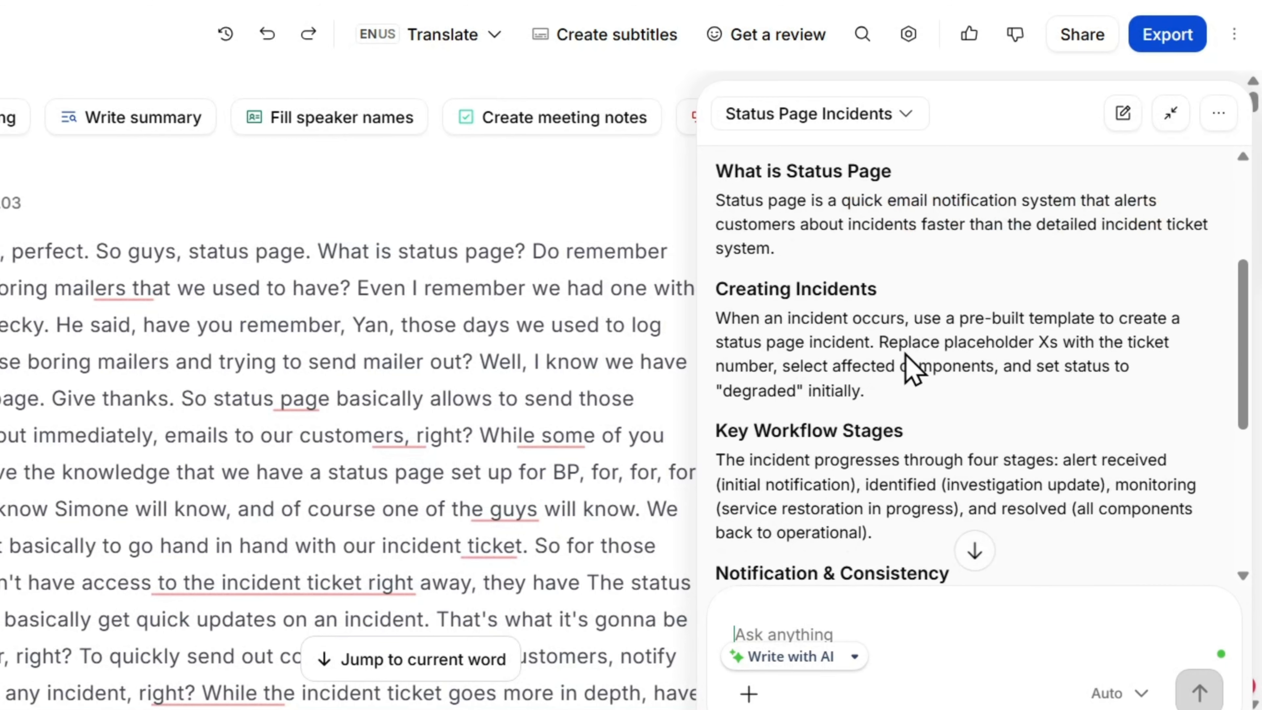
scroll(904, 353, "down", 5)
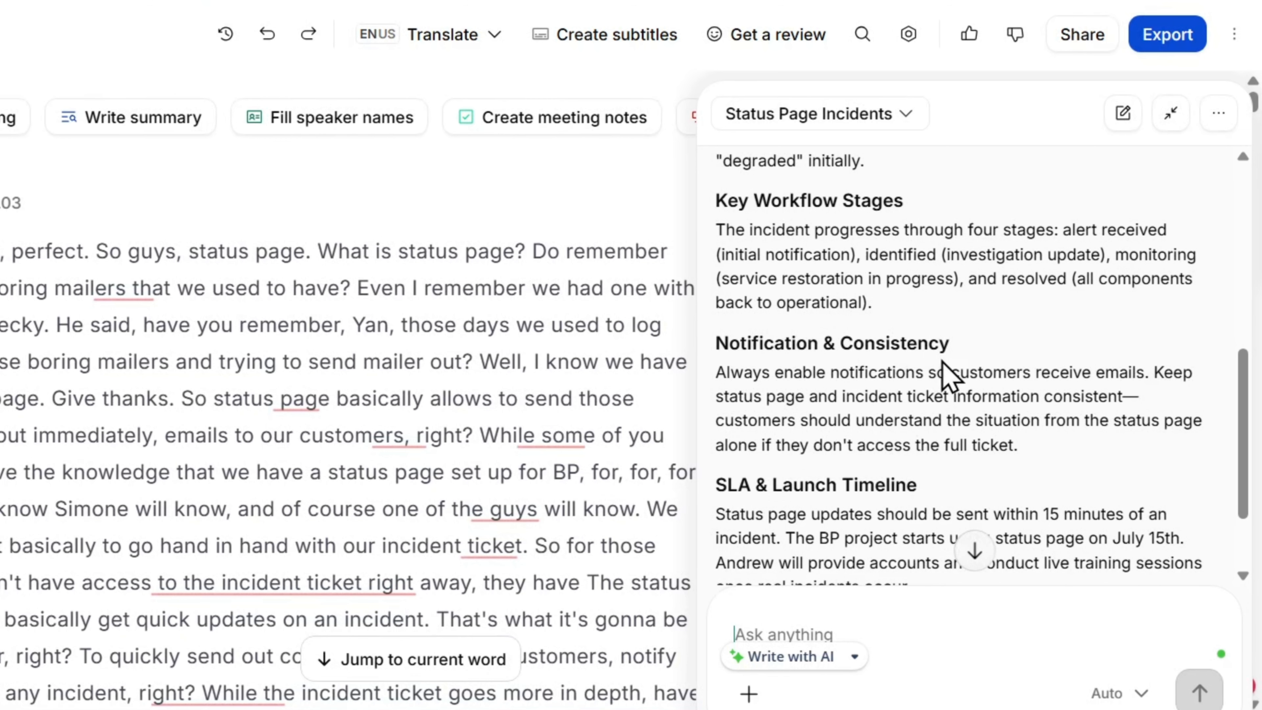
scroll(943, 367, "down", 2)
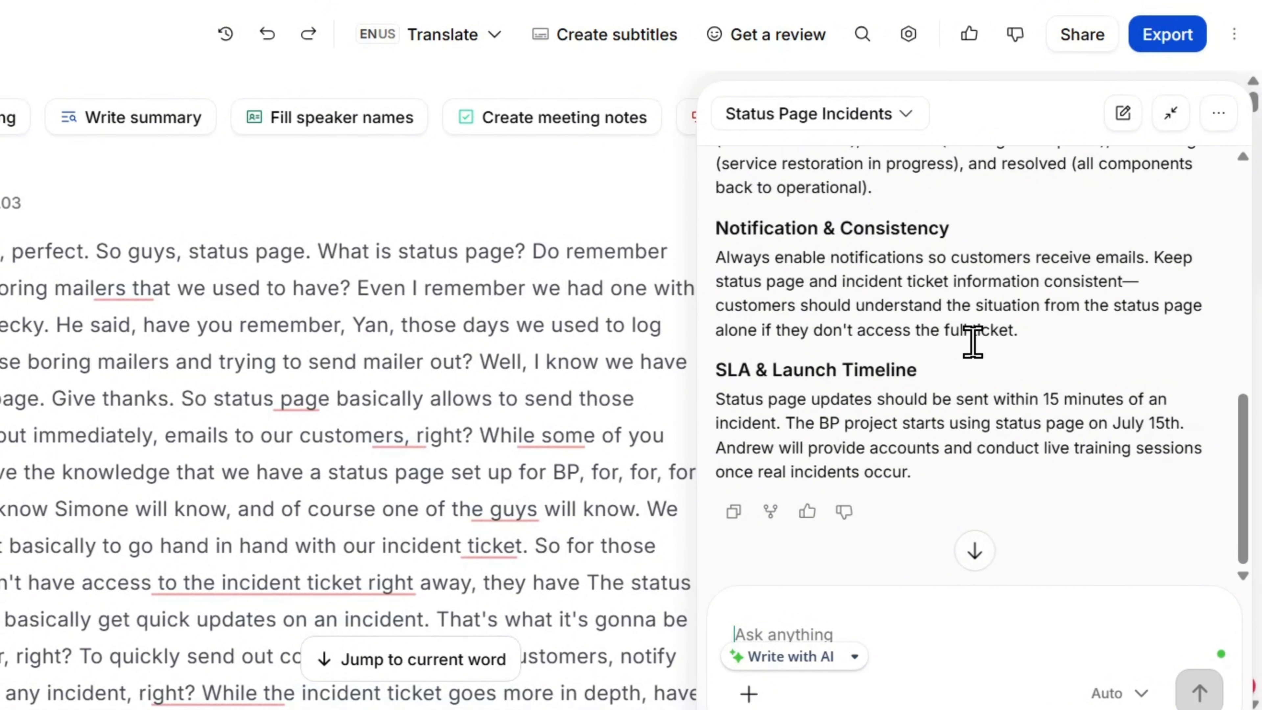
scroll(949, 397, "up", 10)
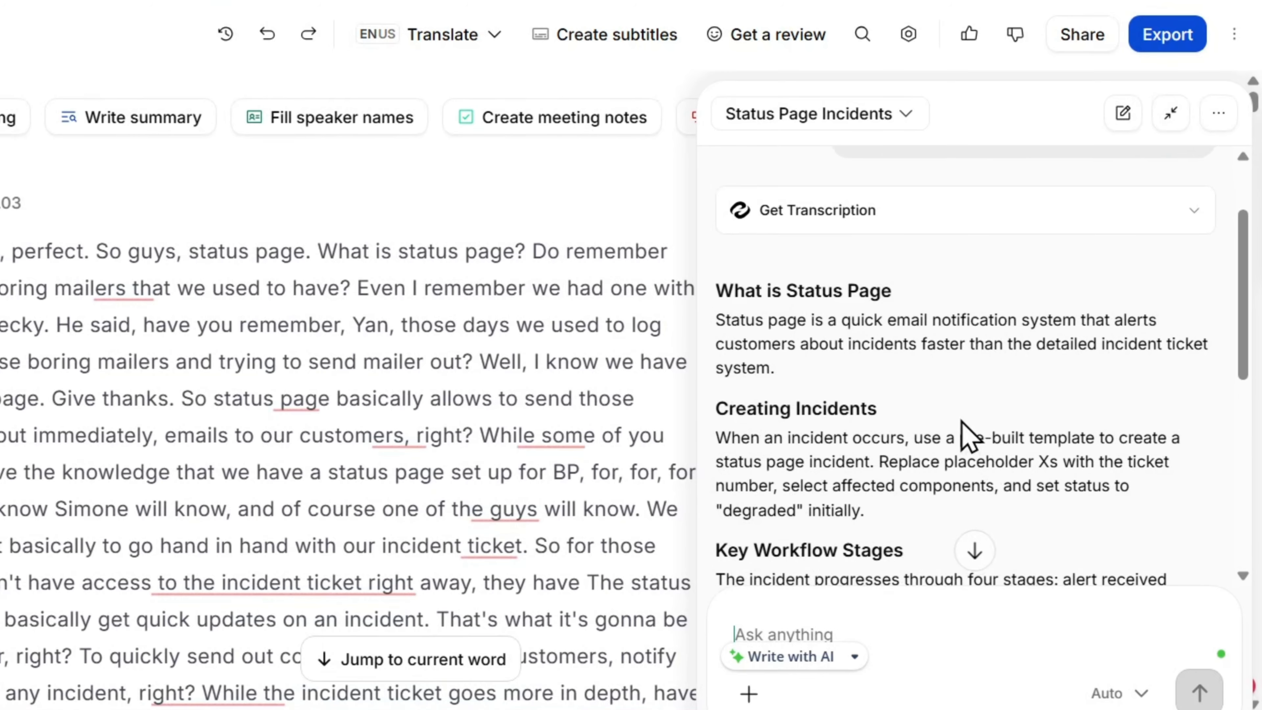
scroll(966, 438, "up", 3)
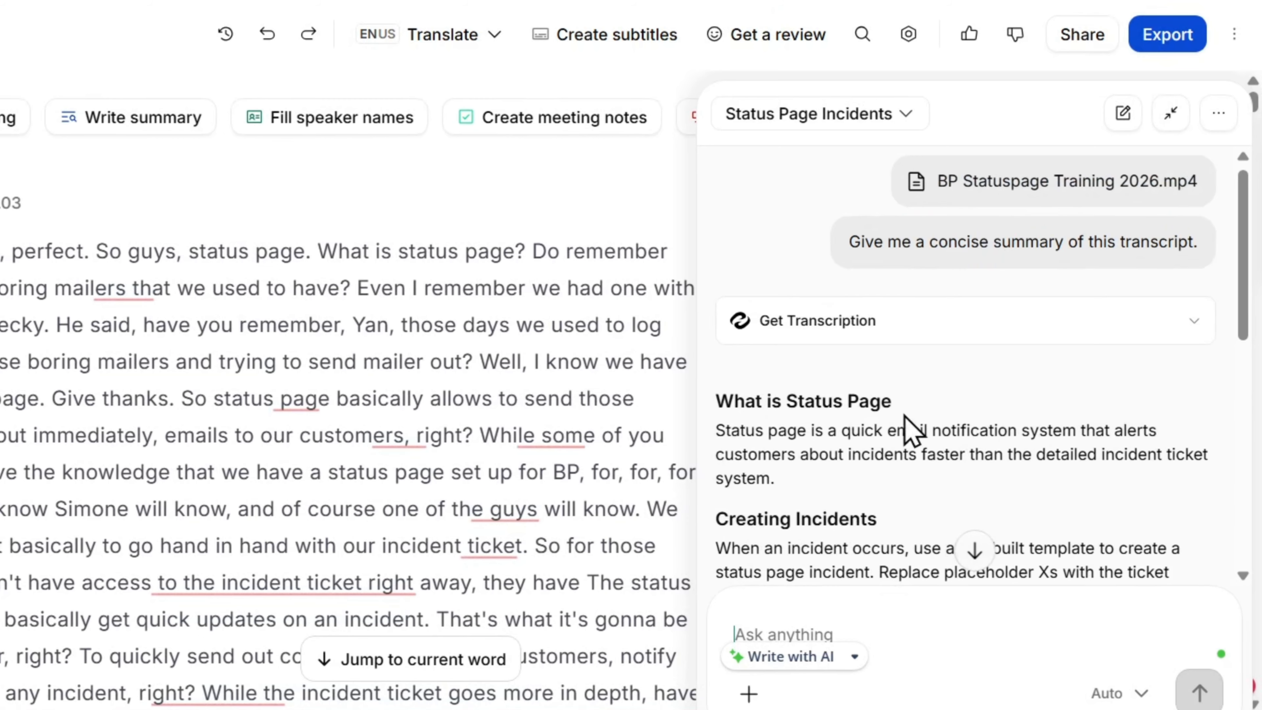
Ask the AI chat to "Expand the key workflow stages and give more details on how to get access to Statuspage".
scroll(1048, 492, "down", 10)
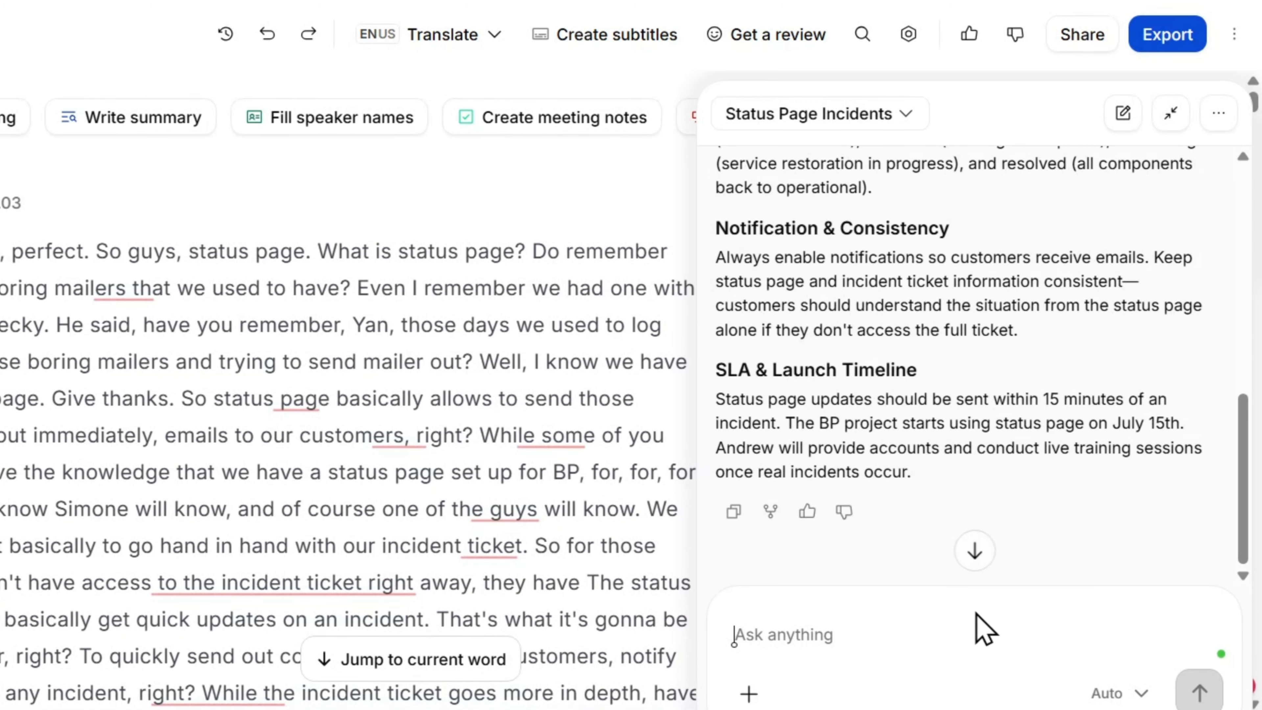
type("Expand the key workflow stages and give more details on how to get access to Statuspage")
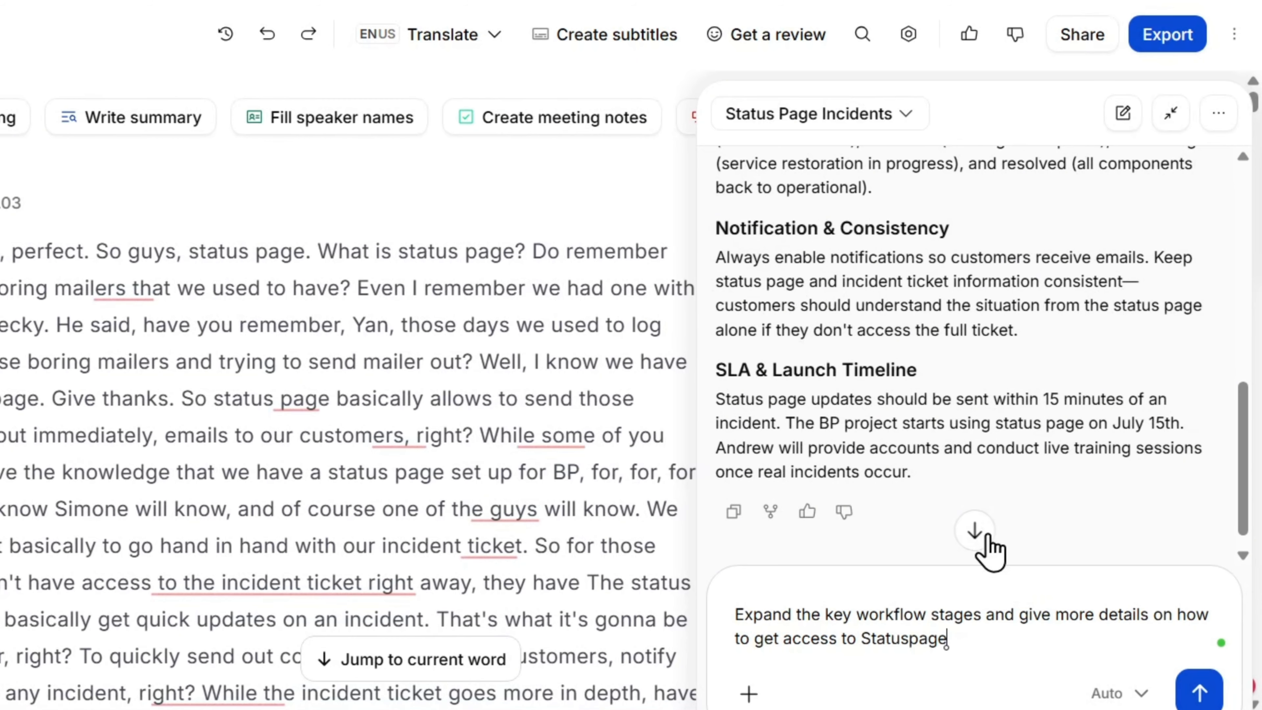
scroll(1059, 498, "up", 5)
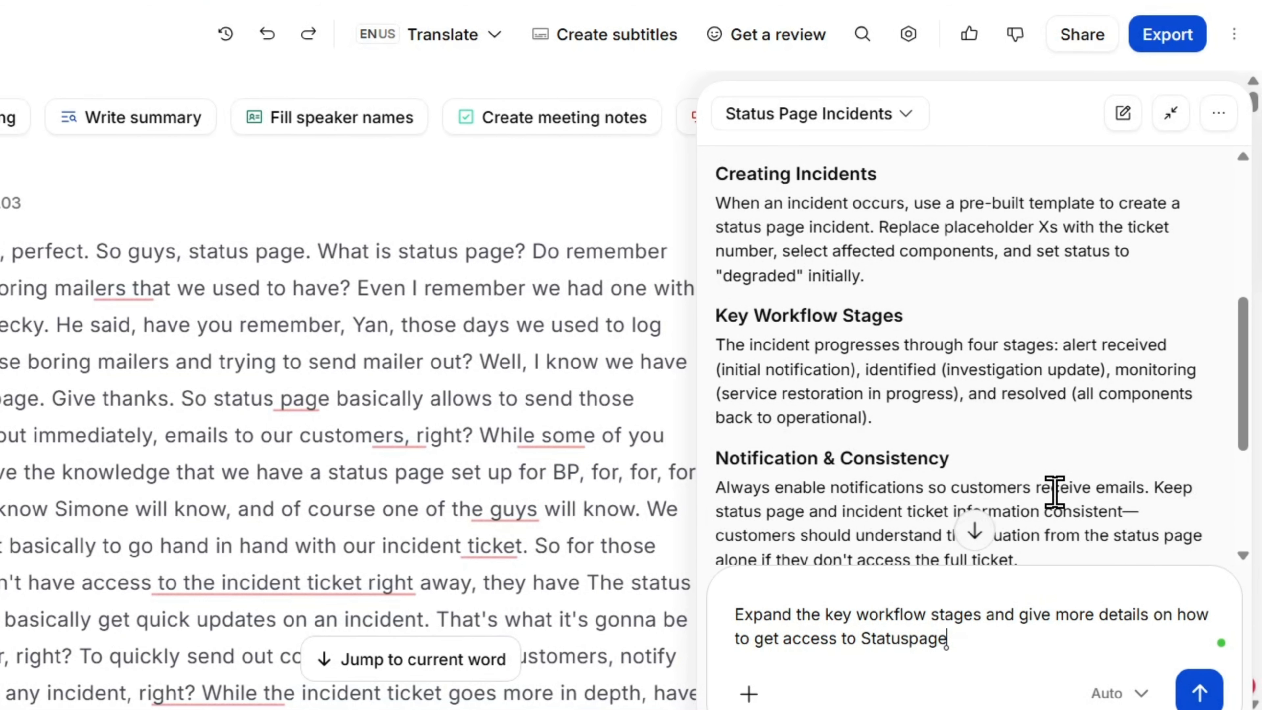
scroll(1042, 501, "up", 7)
scroll(1042, 501, "down", 10)
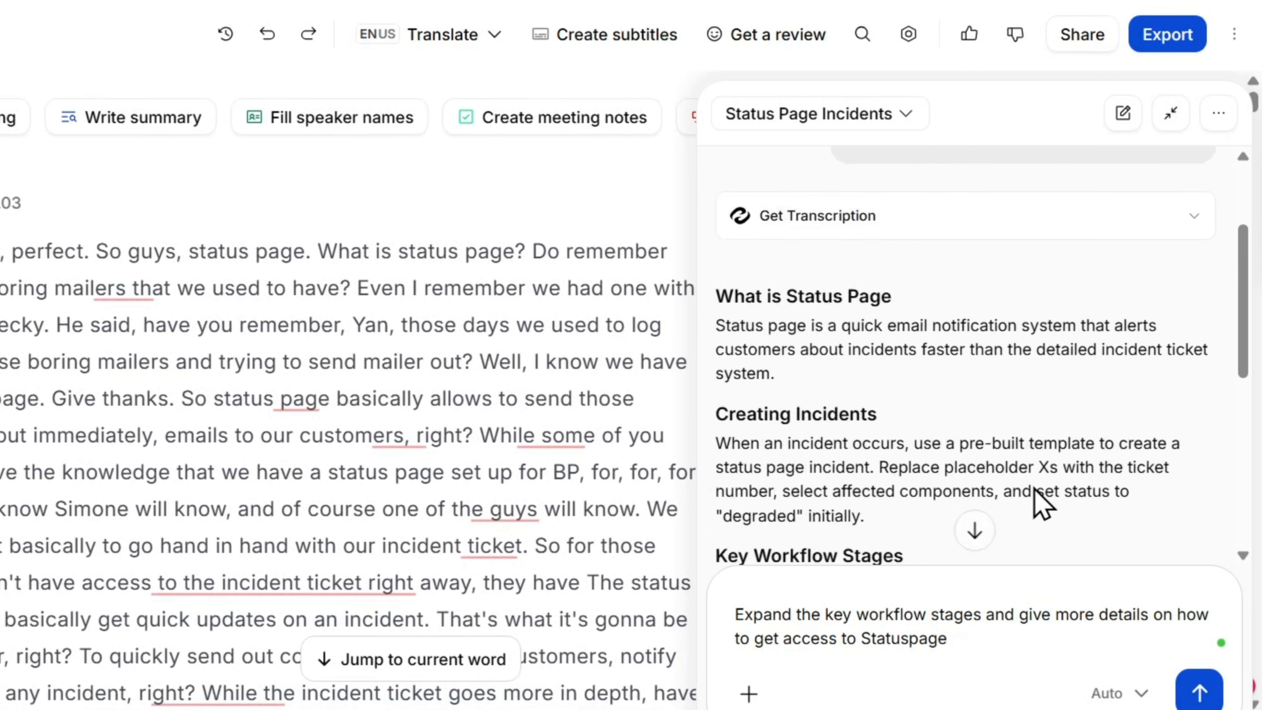
left_click(1202, 693)
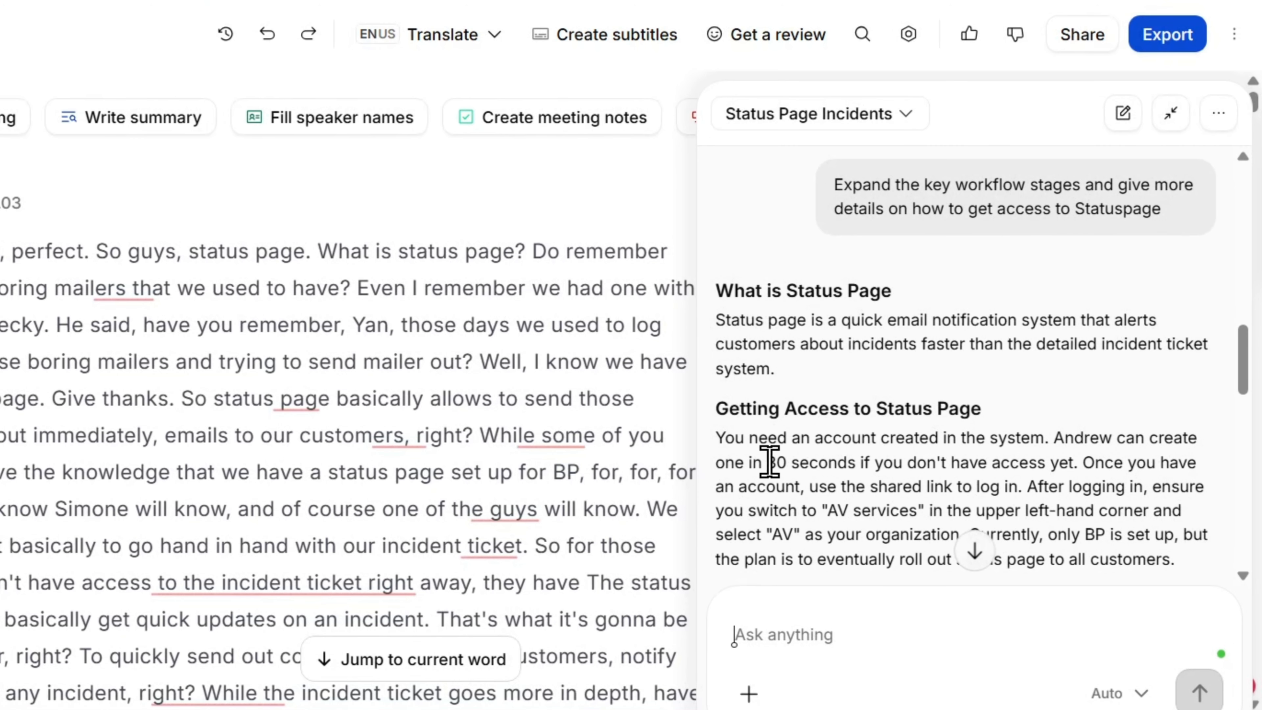
Read the expanded AI summary from getting access to Status Page through workflow stages, notifications, and the SLA and launch timeline.
scroll(1058, 440, "down", 5)
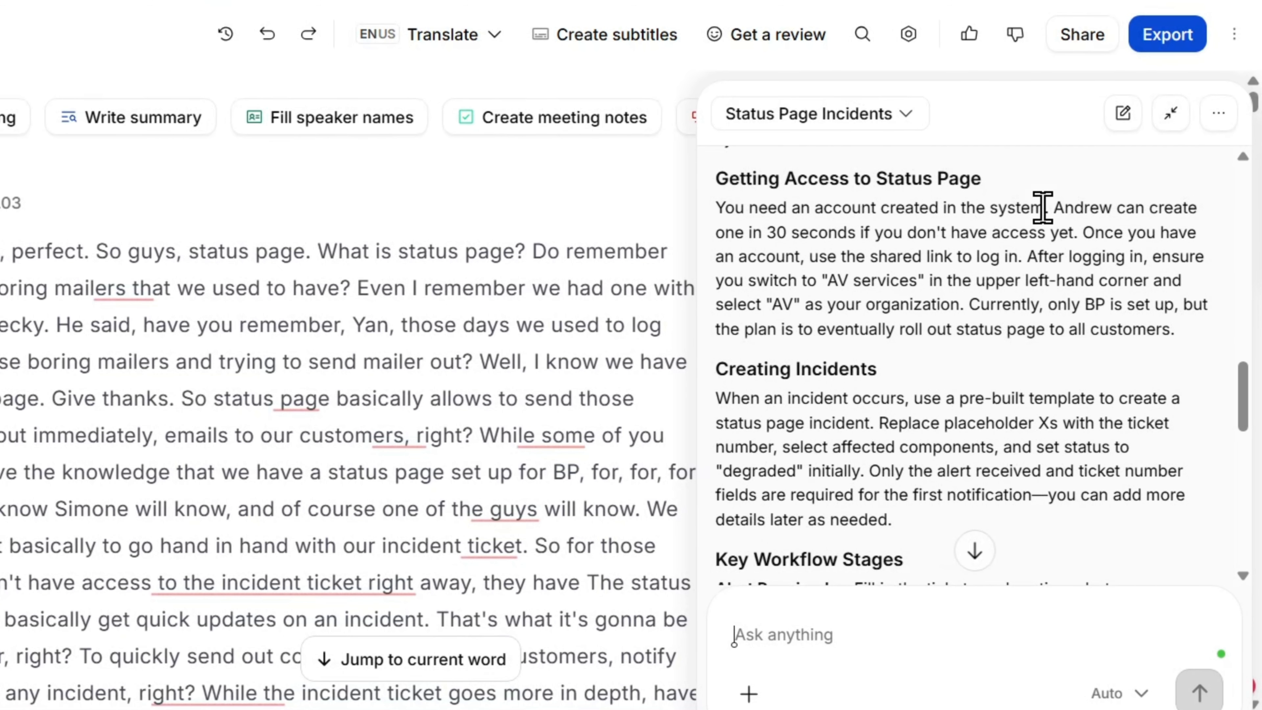
scroll(993, 328, "down", 3)
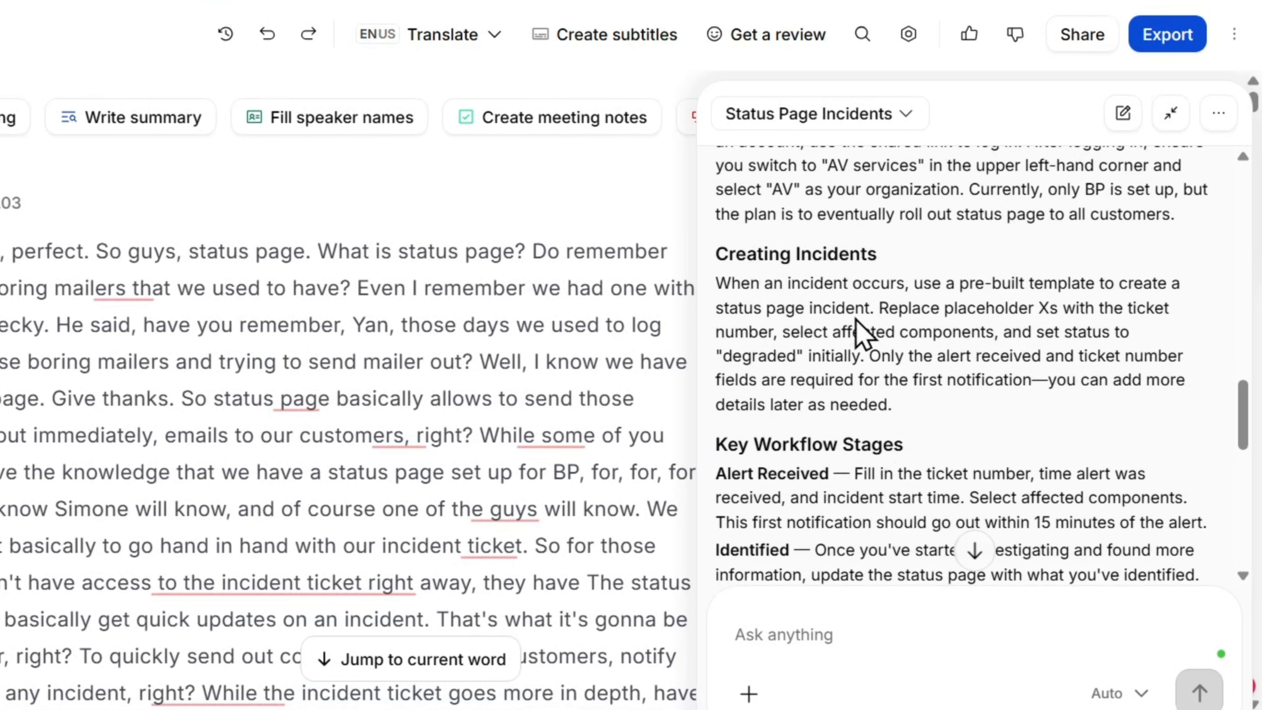
scroll(1031, 315, "down", 3)
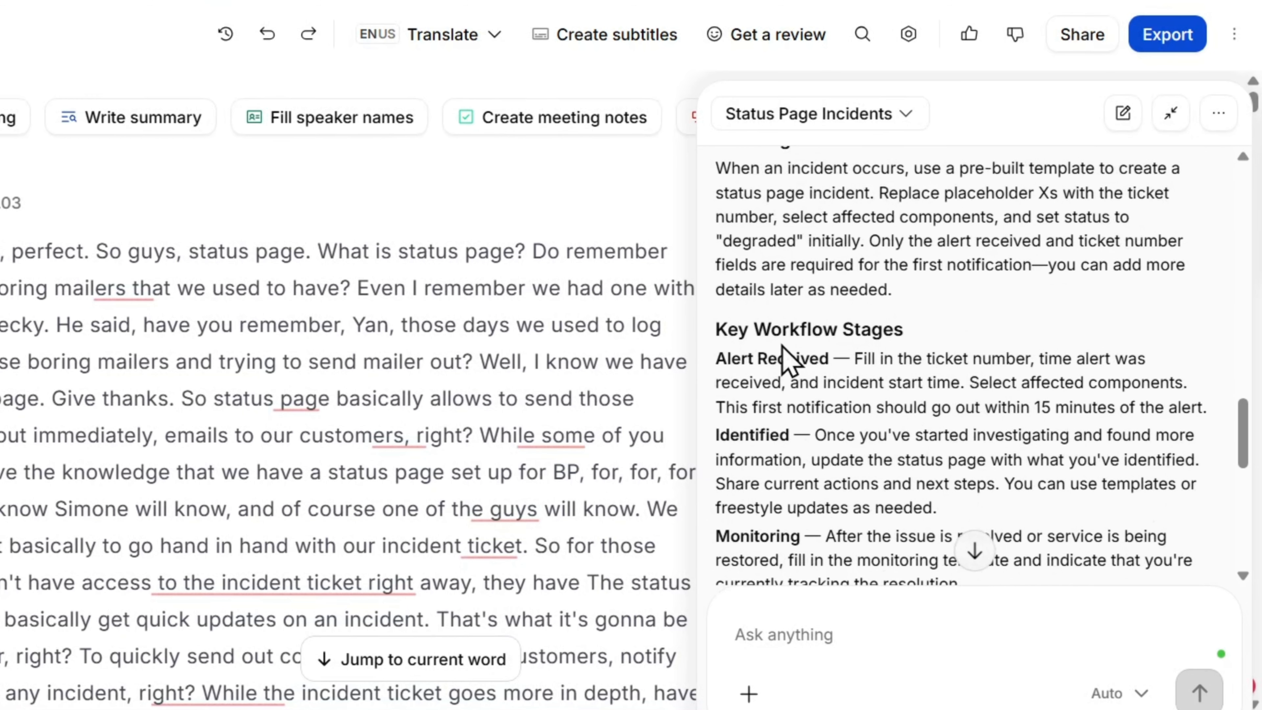
scroll(890, 404, "down", 5)
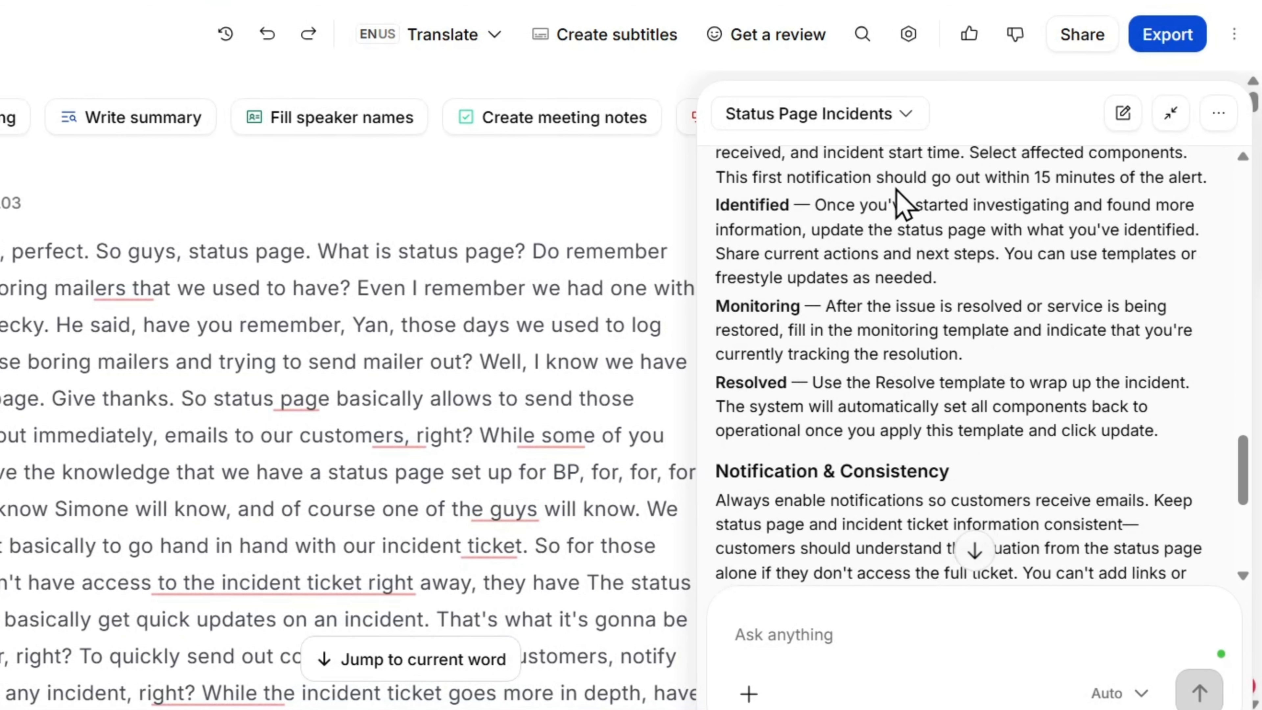
scroll(928, 203, "down", 3)
scroll(927, 205, "down", 3)
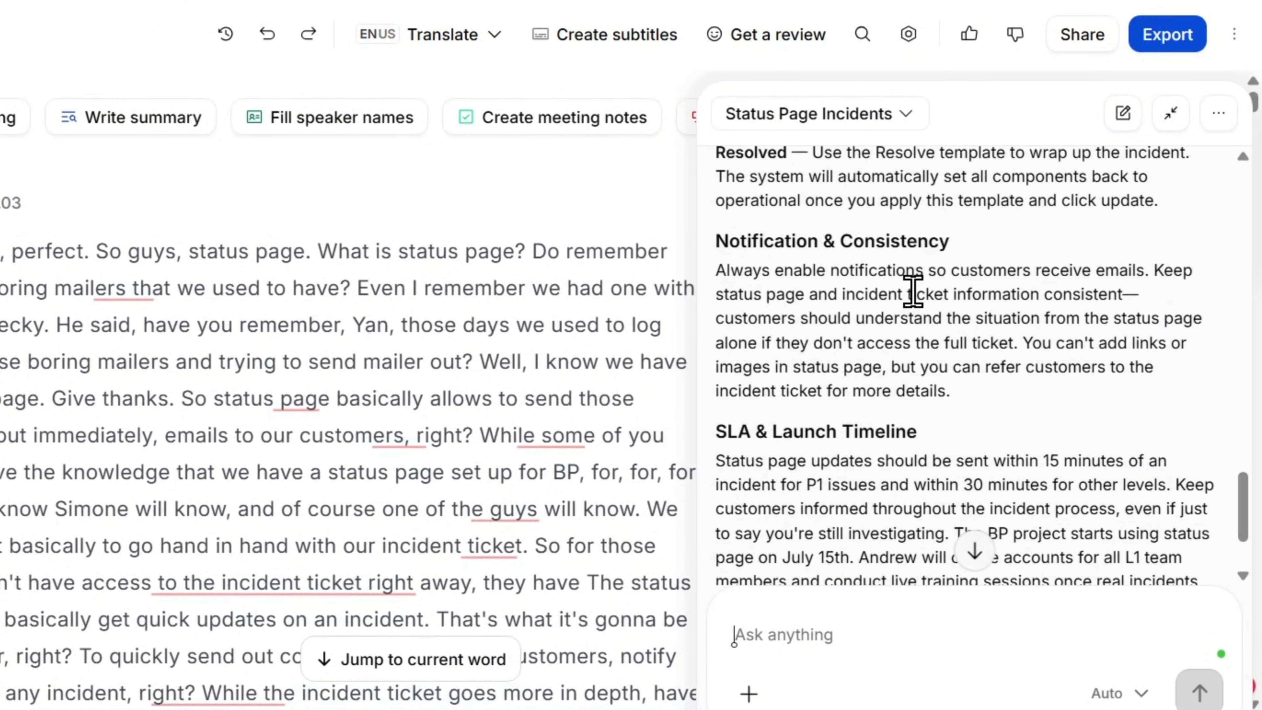
scroll(948, 337, "down", 3)
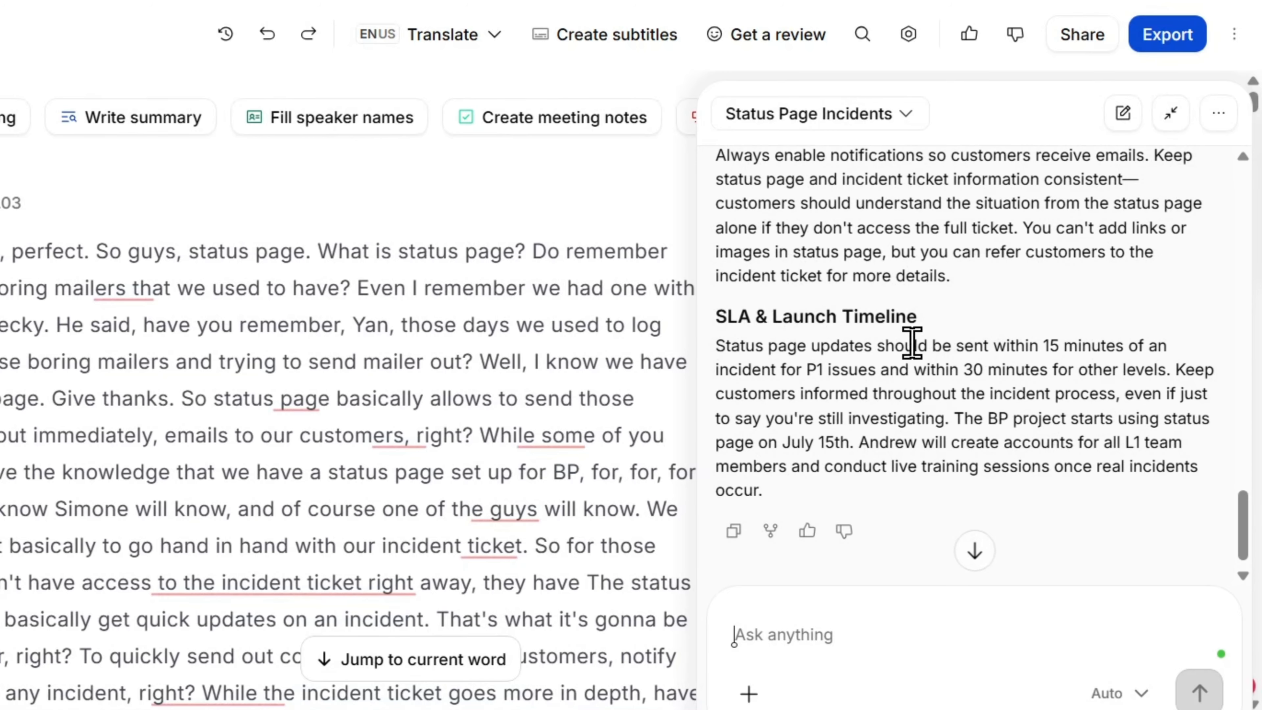
scroll(982, 333, "up", 20)
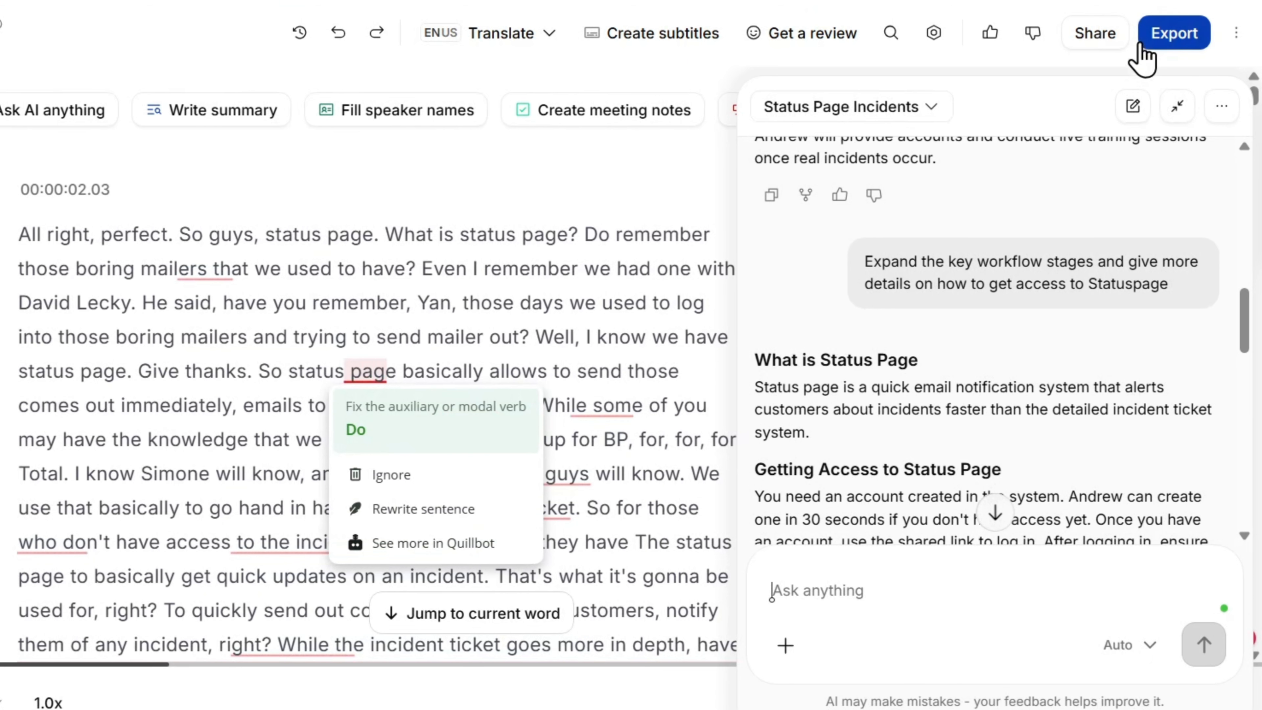
scroll(775, 388, "down", 10)
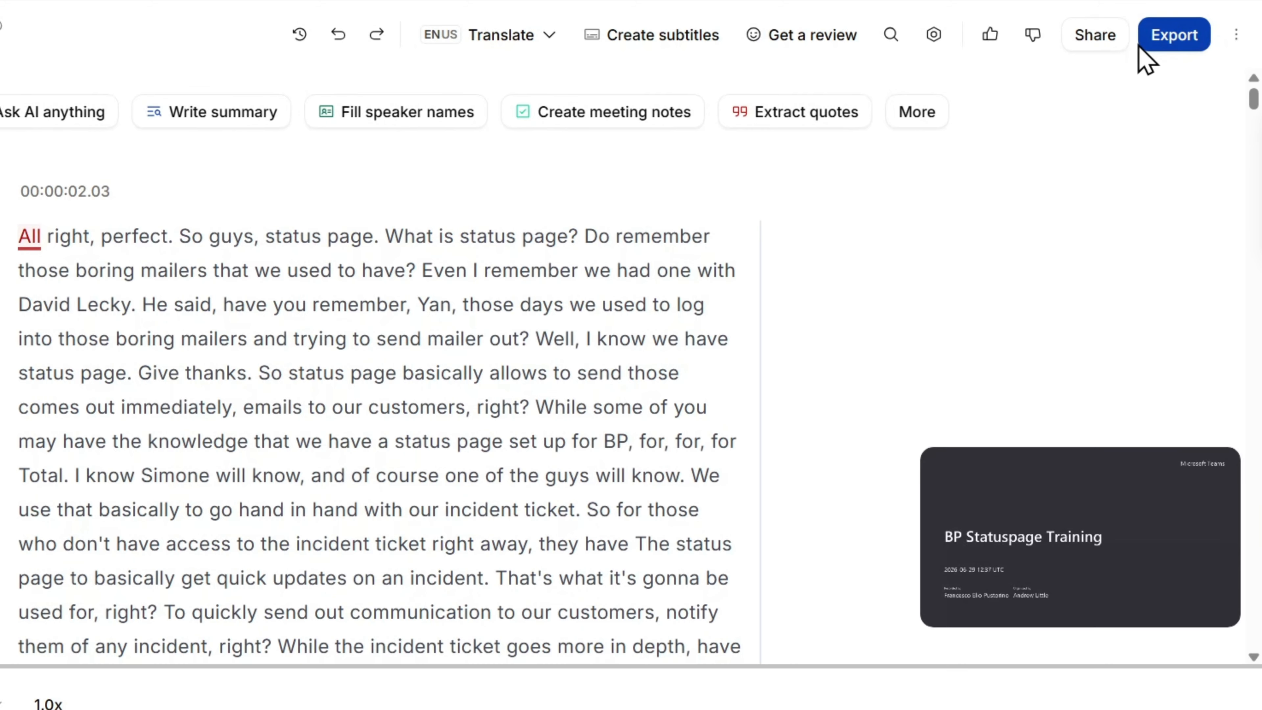
Examine the sharing options and invitation access levels for BP Statuspage Training 2026.mp4, and leave them without inviting anyone.
left_click(1094, 36)
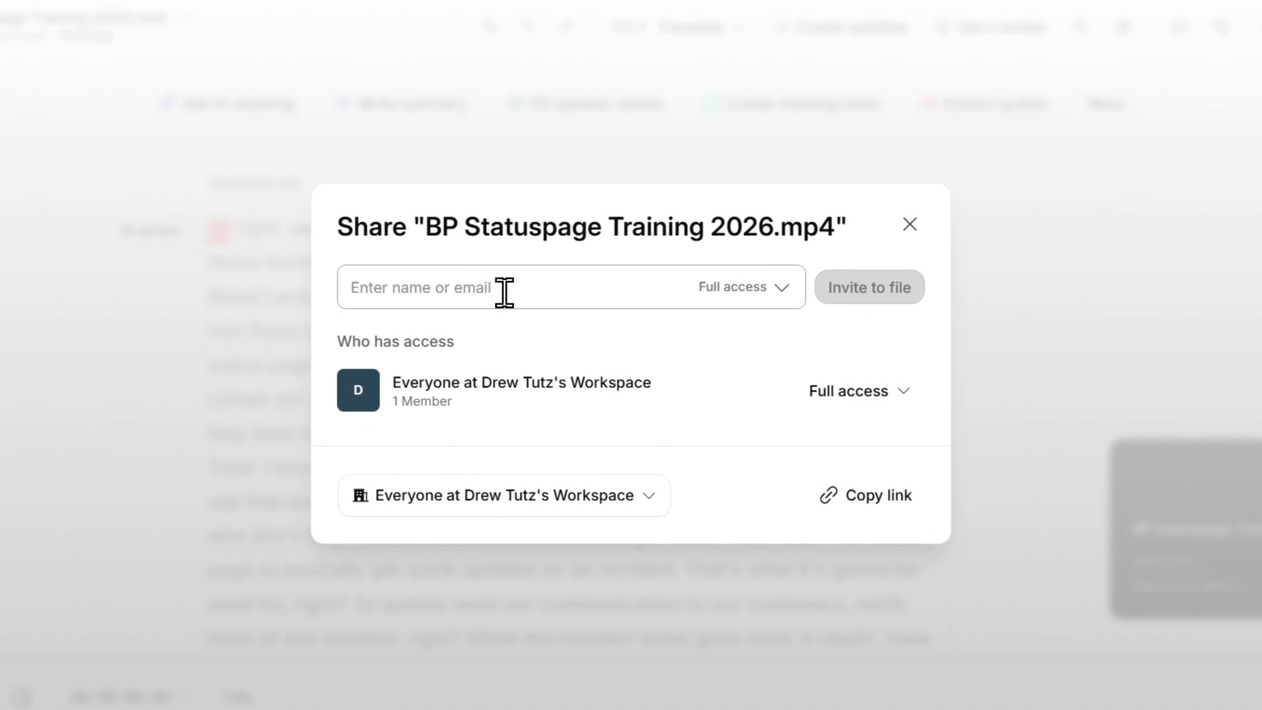
left_click(773, 288)
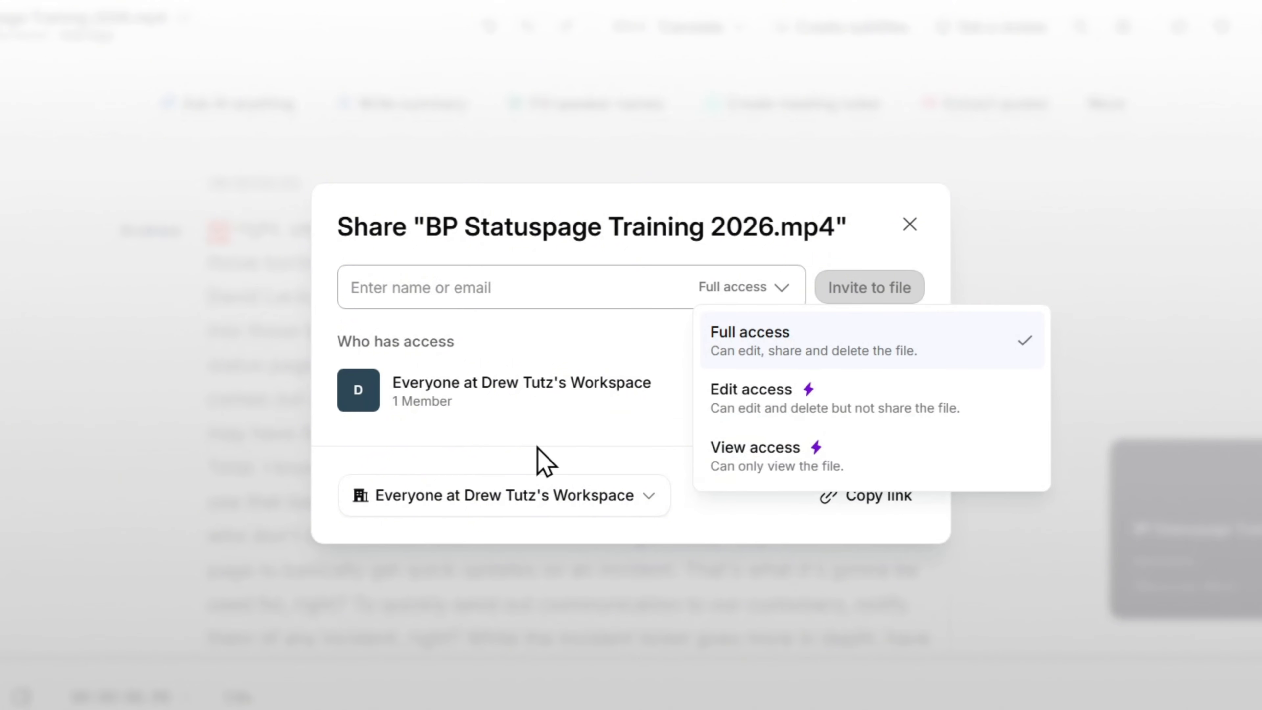
left_click(730, 539)
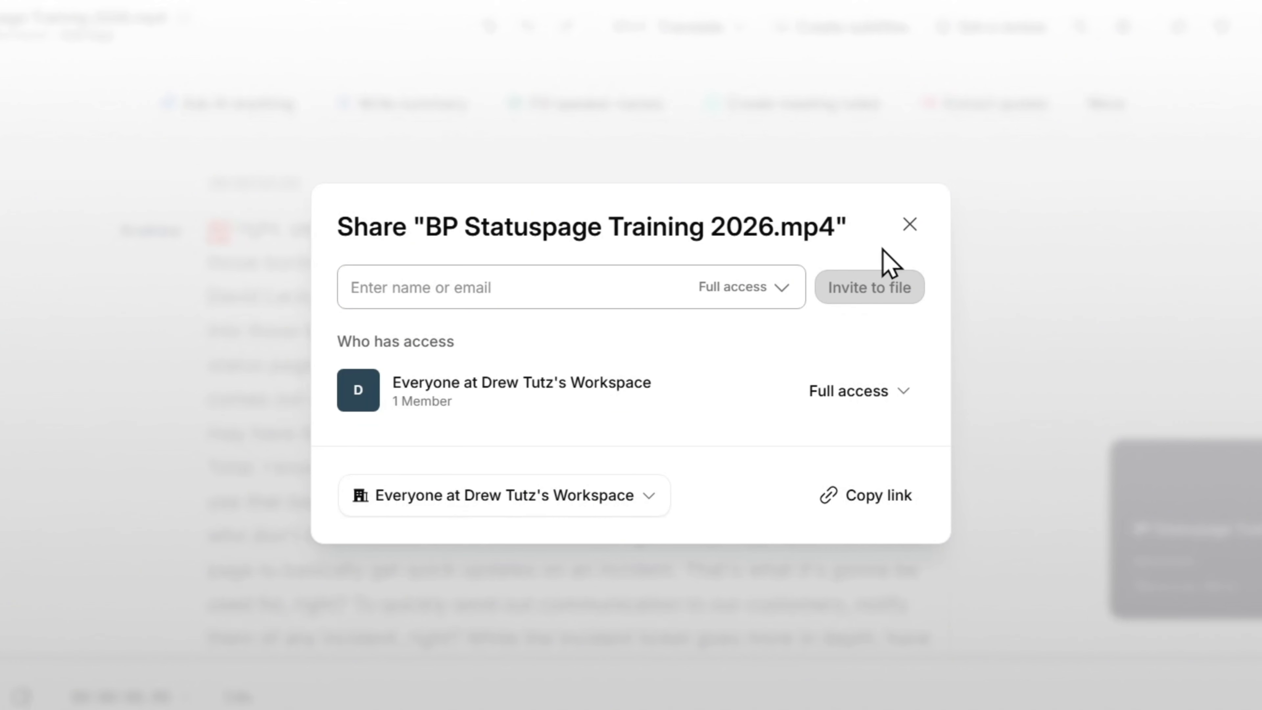
left_click(912, 225)
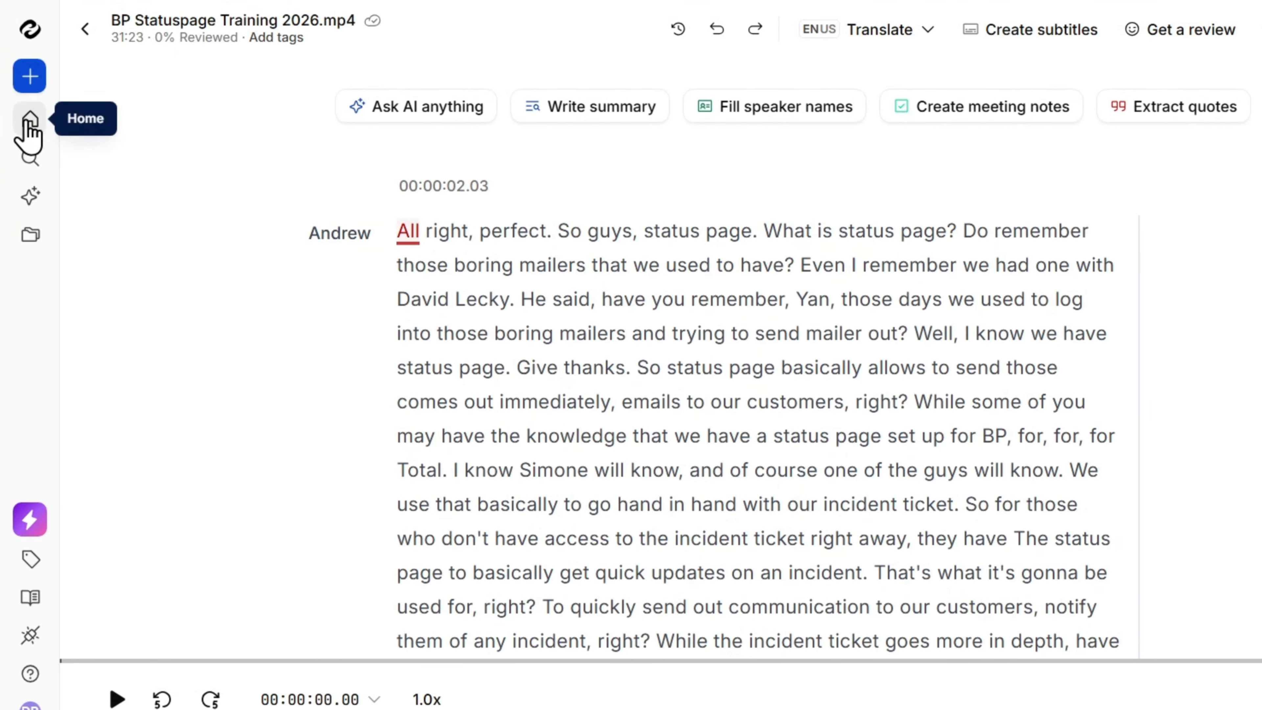
Return to the home page and look over the file and folder search and the AI chat page.
left_click(29, 122)
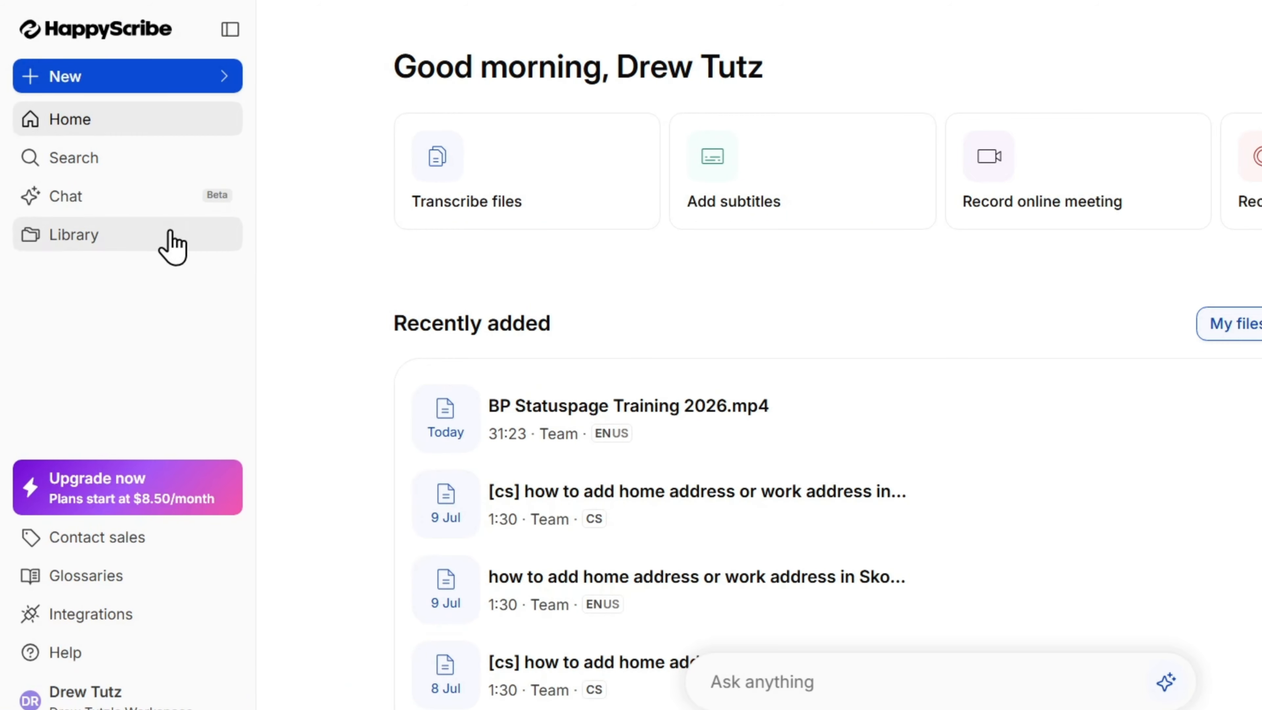
left_click(107, 177)
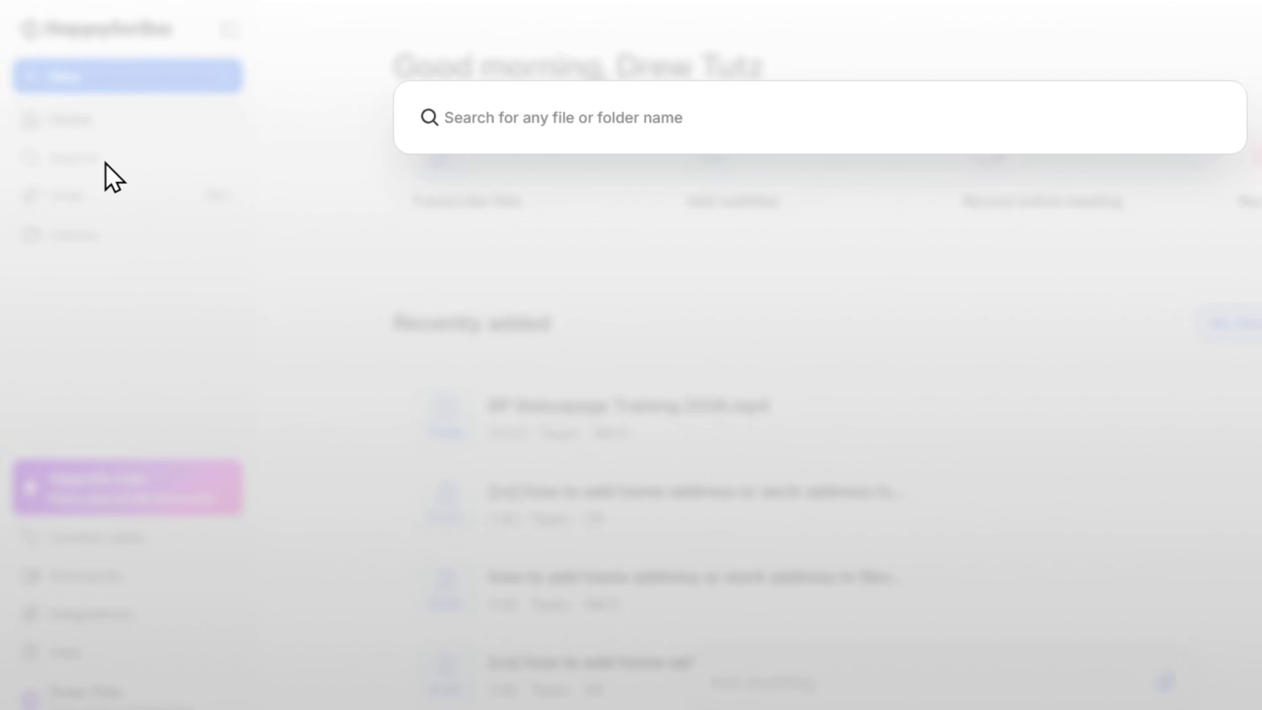
left_click(431, 271)
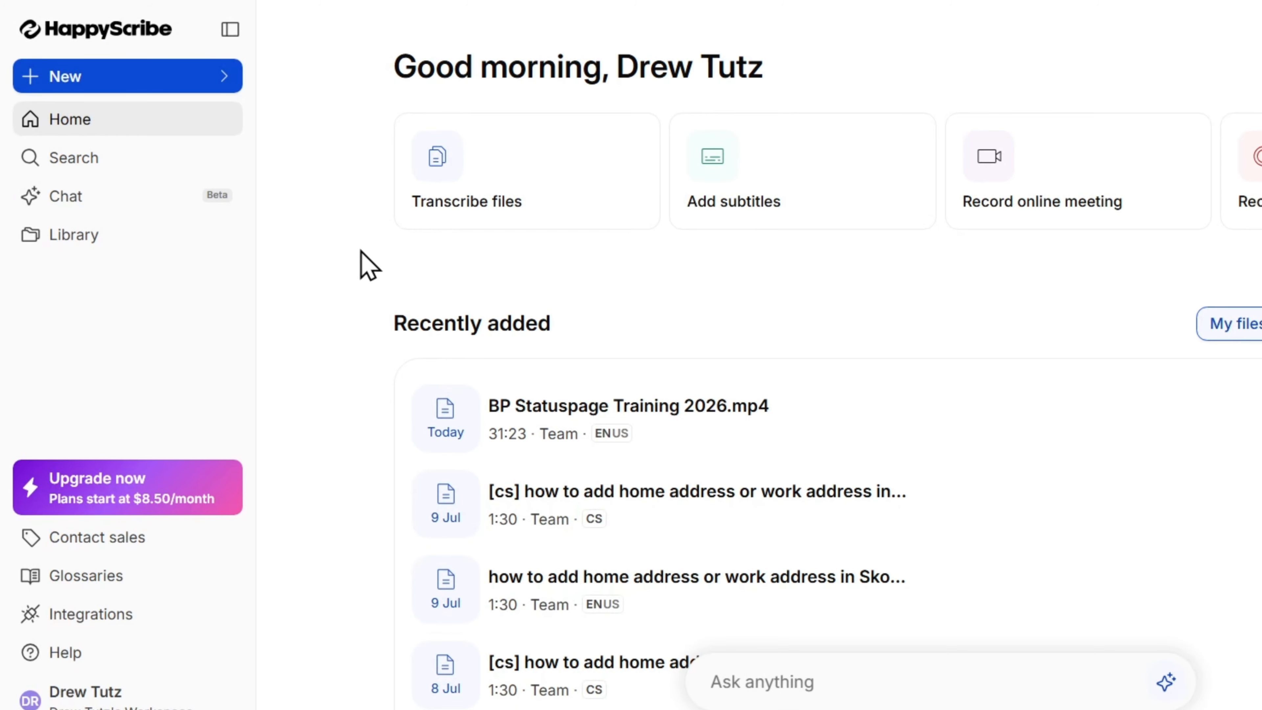
left_click(161, 197)
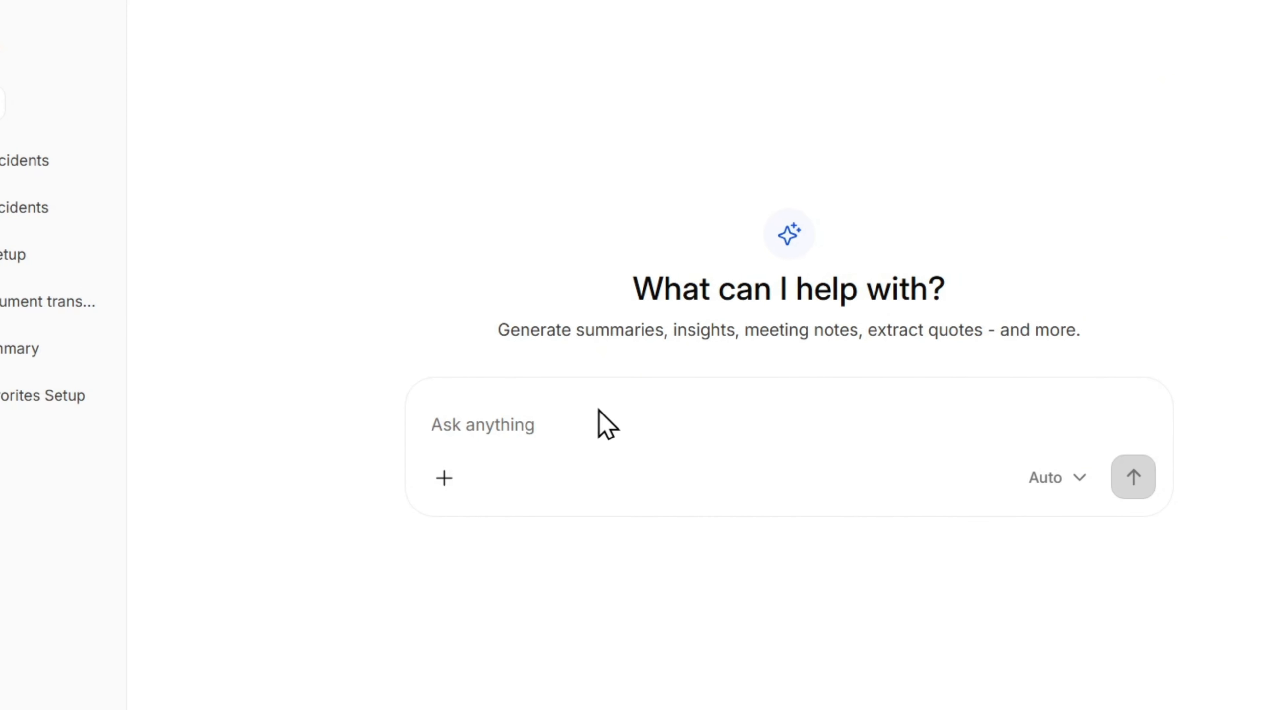
left_click(580, 429)
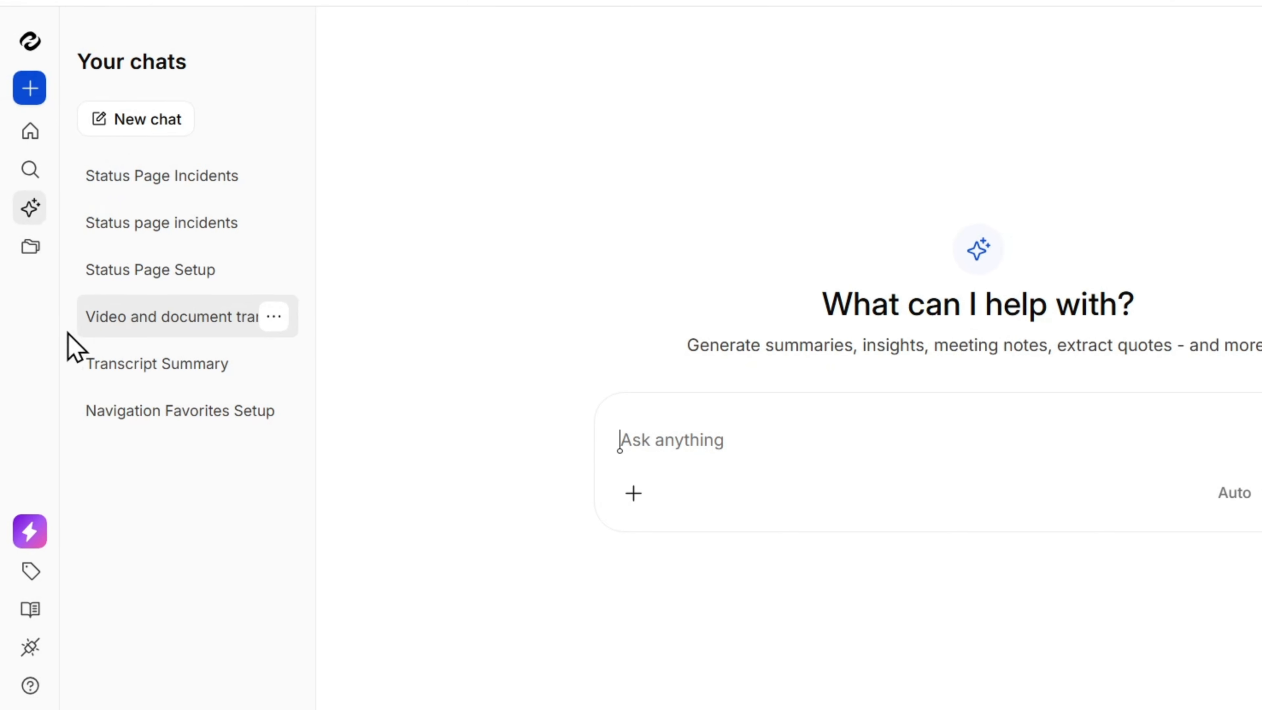
Search the library's recent files for "BP" and examine the actions available for BP Statuspage Training 2026.mp4.
left_click(30, 254)
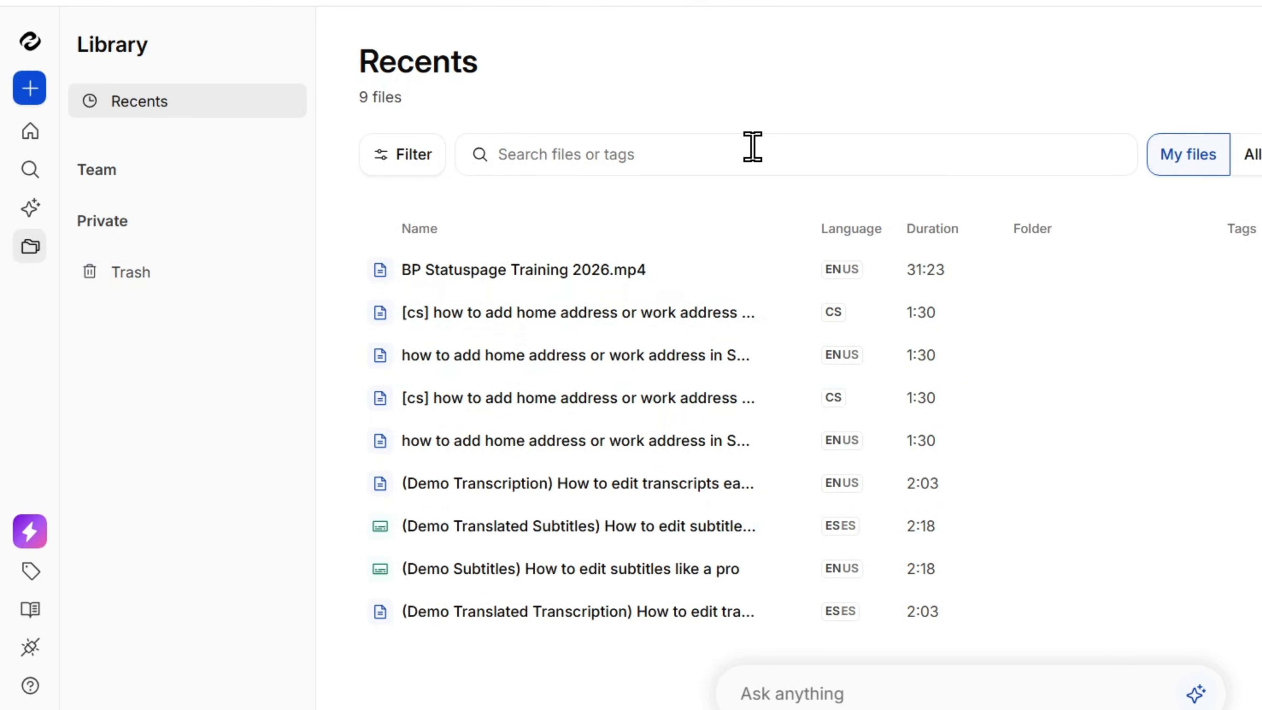
left_click(683, 160)
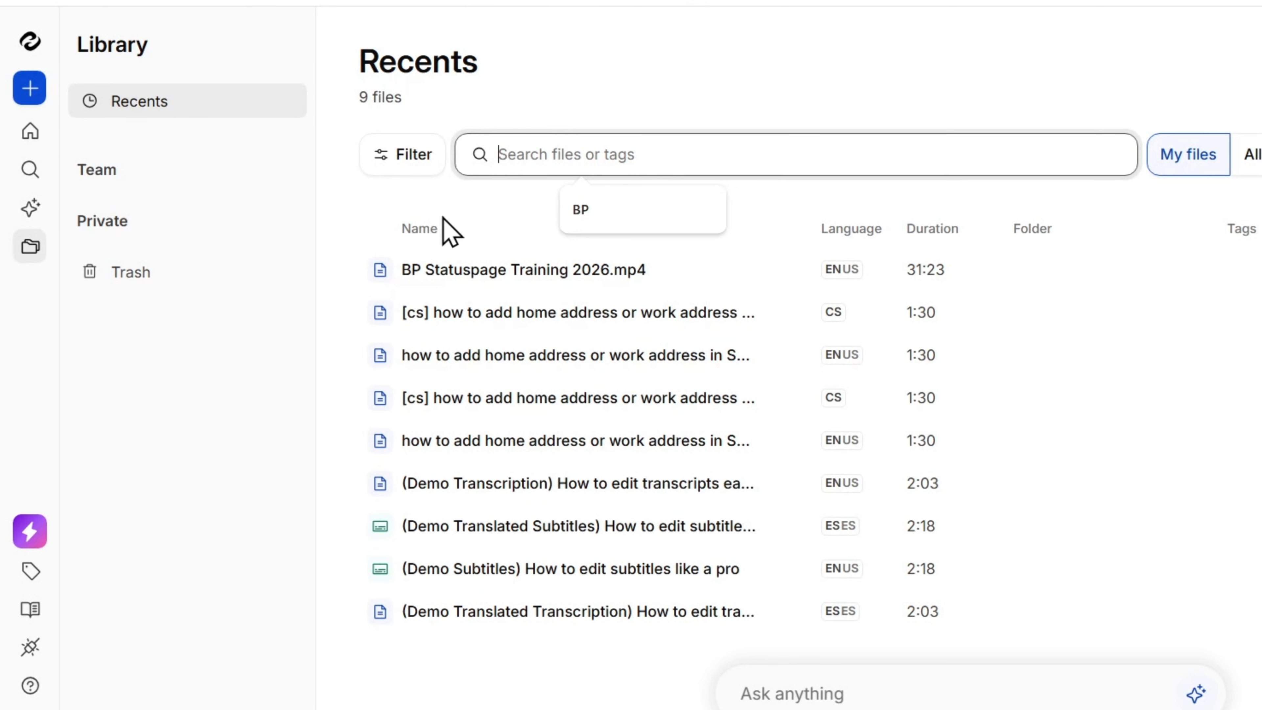
left_click(603, 213)
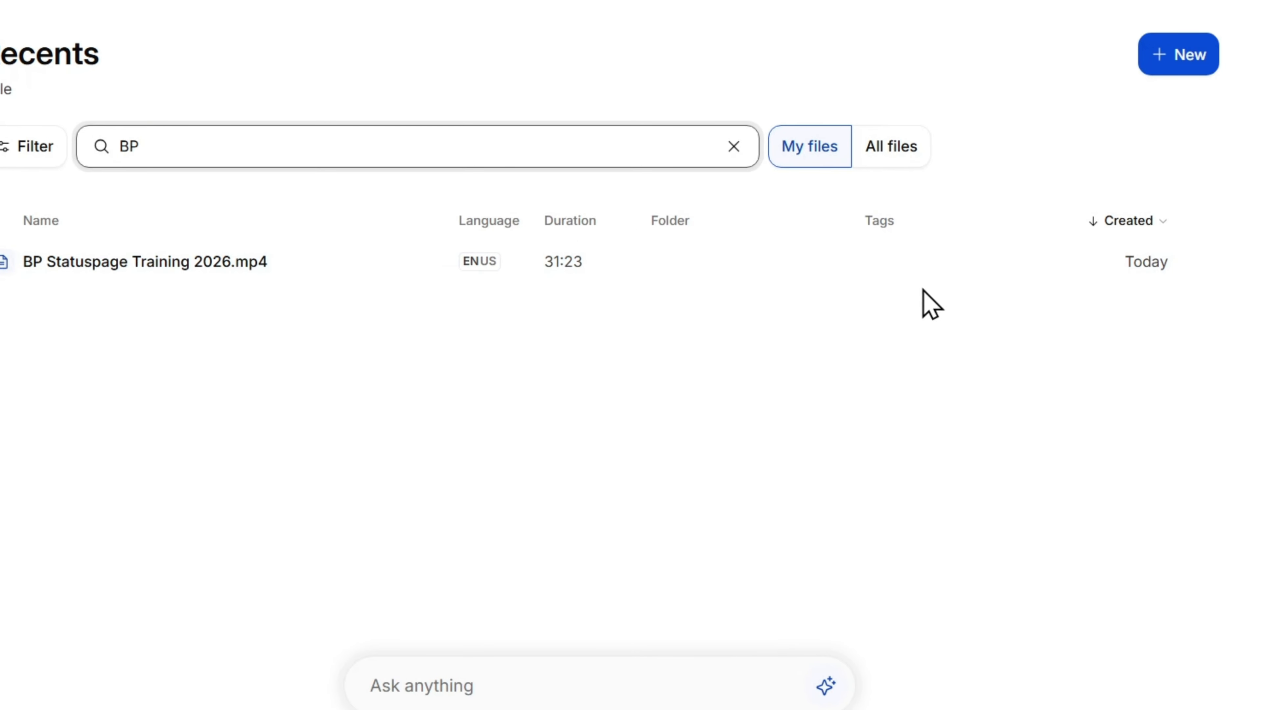
left_click(1192, 266)
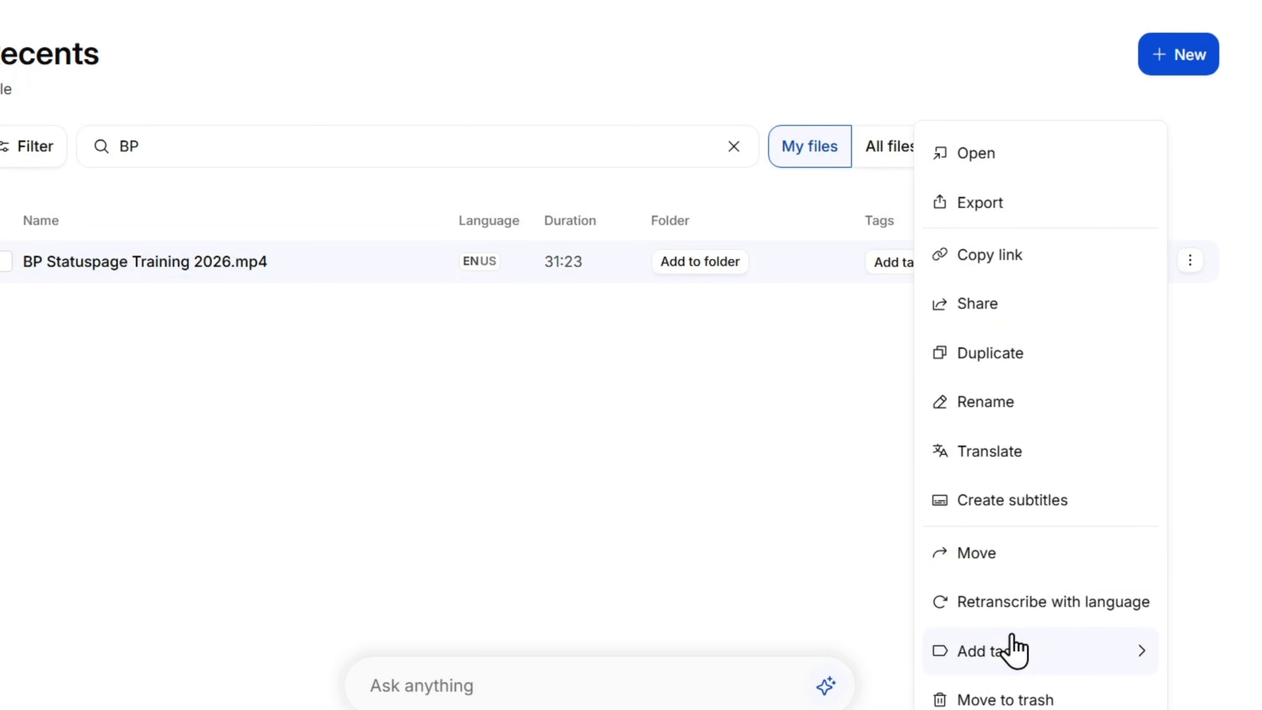
left_click(157, 479)
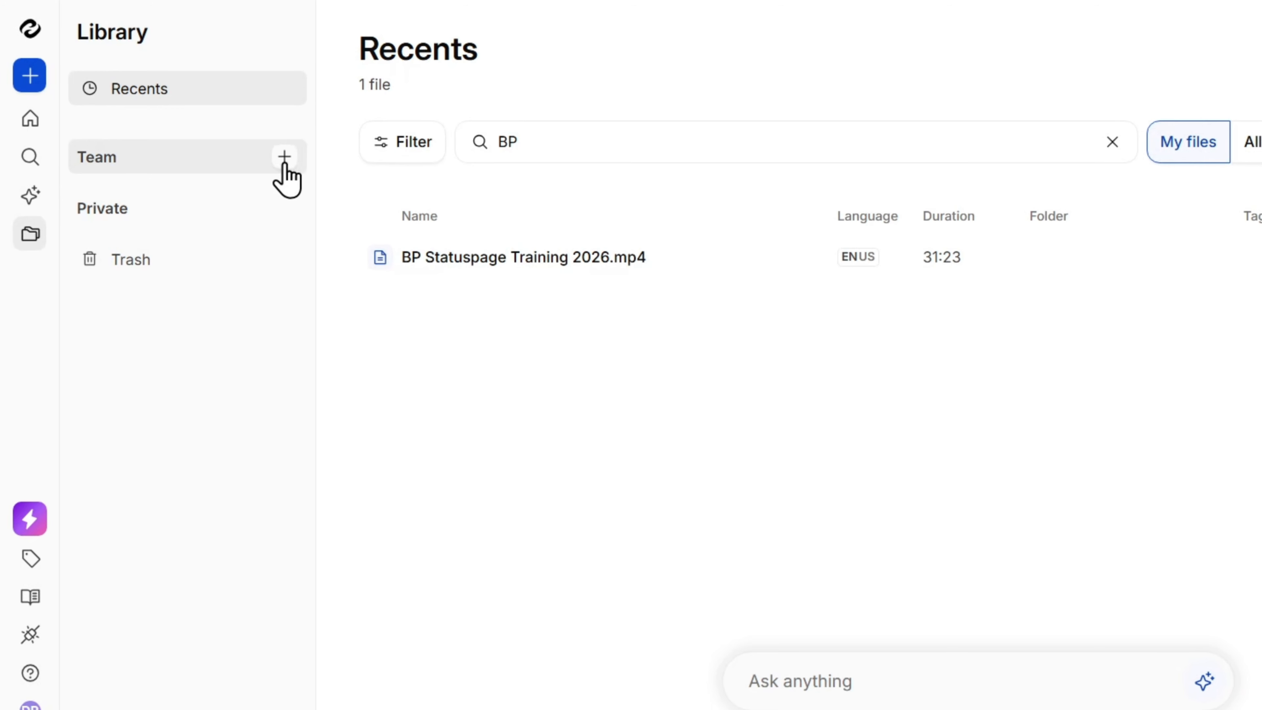
Open the options for adding content, folders or members to the library's Team section.
left_click(284, 158)
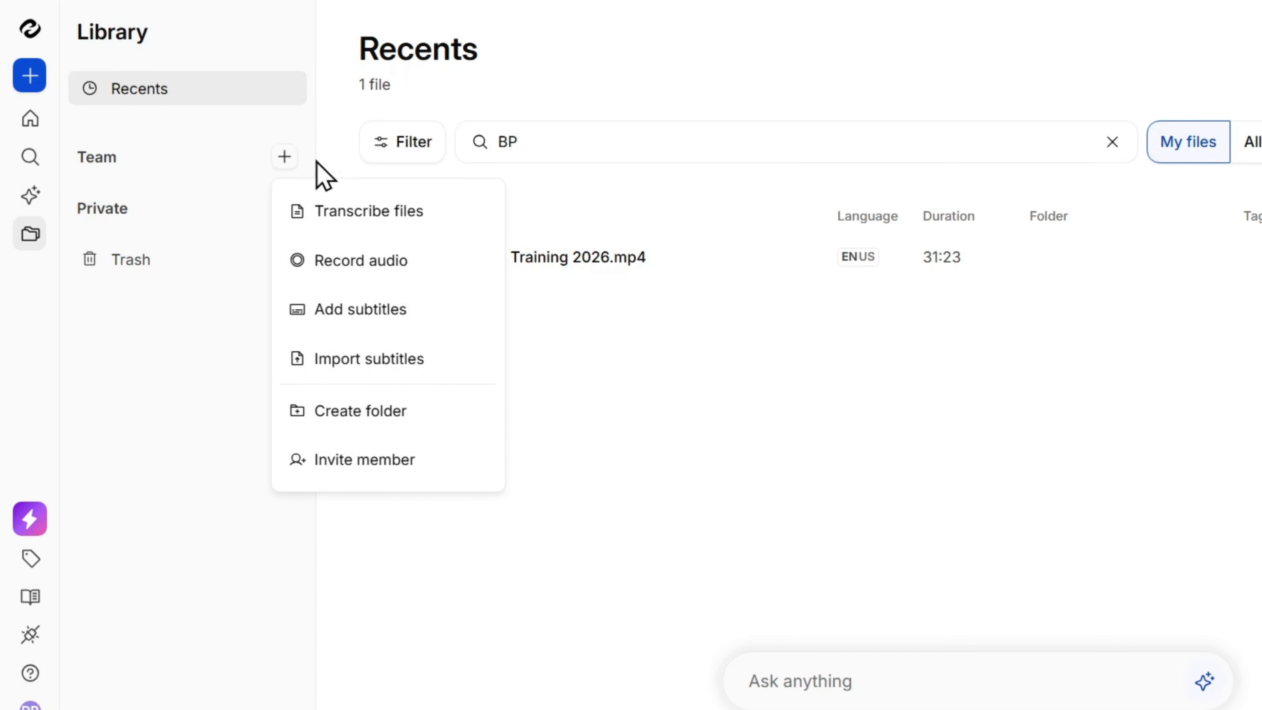